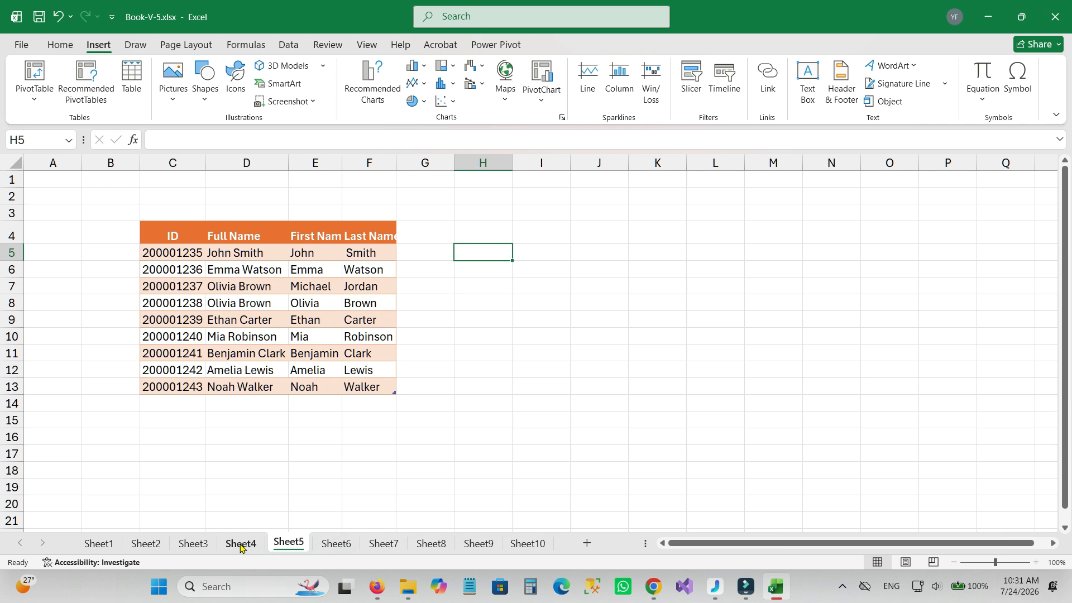
pyautogui.click(241, 544)
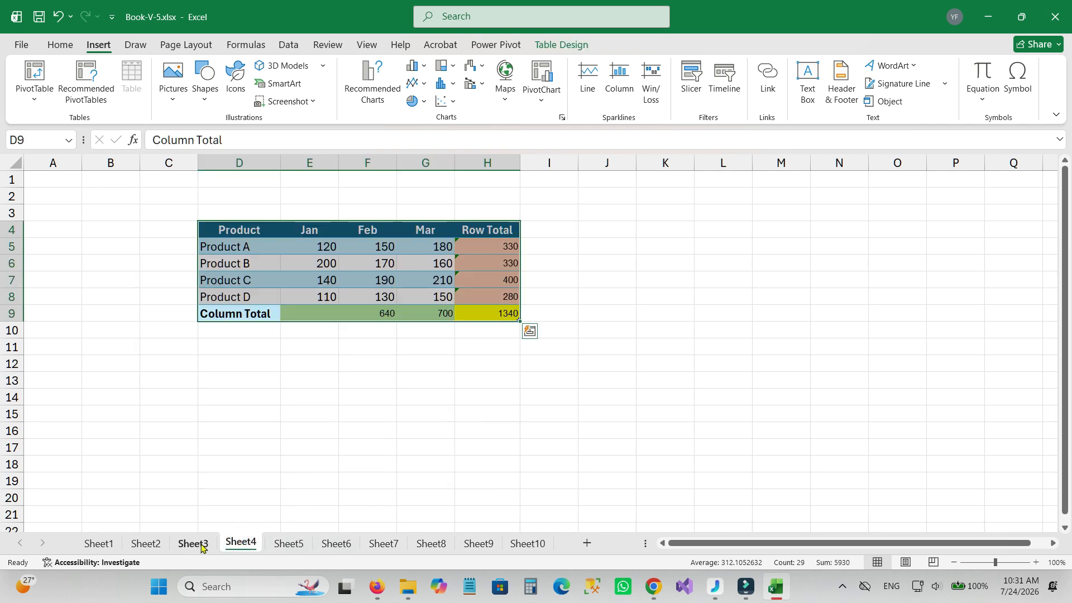
pyautogui.click(198, 544)
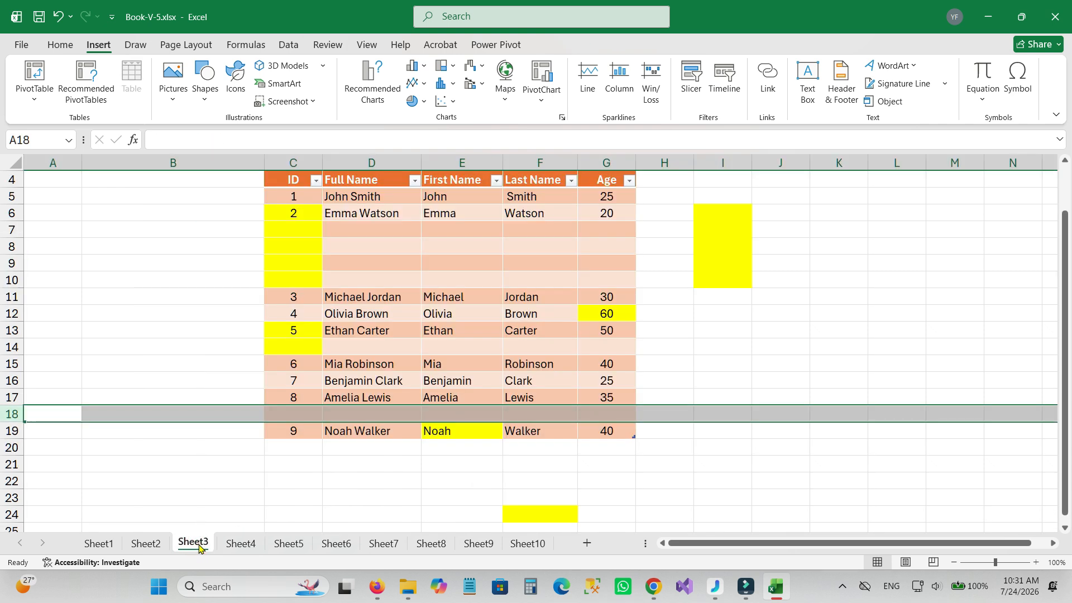
pyautogui.click(133, 545)
pyautogui.click(96, 544)
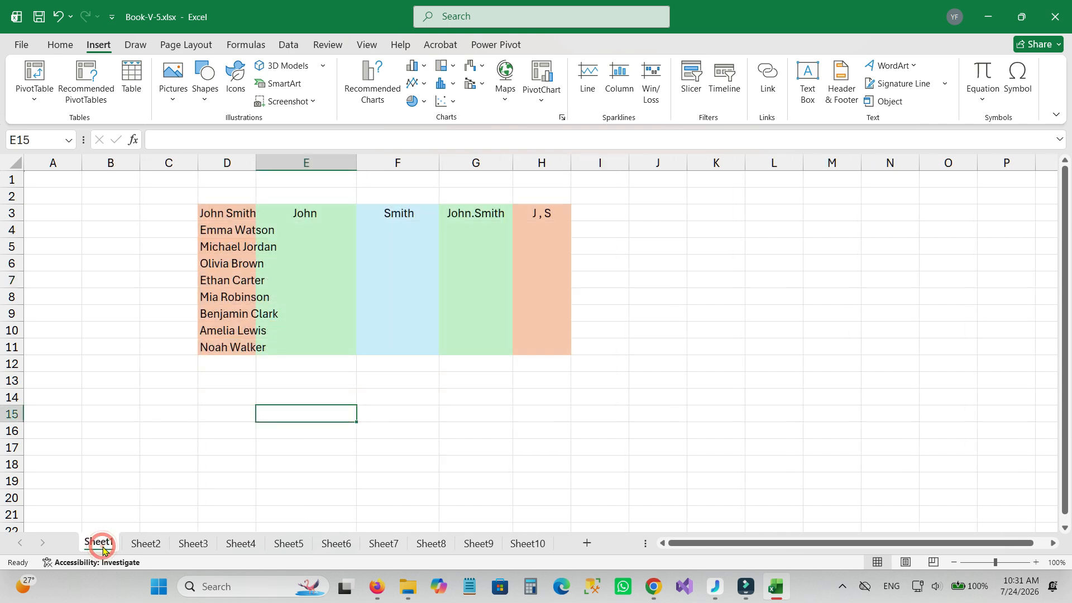
pyautogui.click(430, 544)
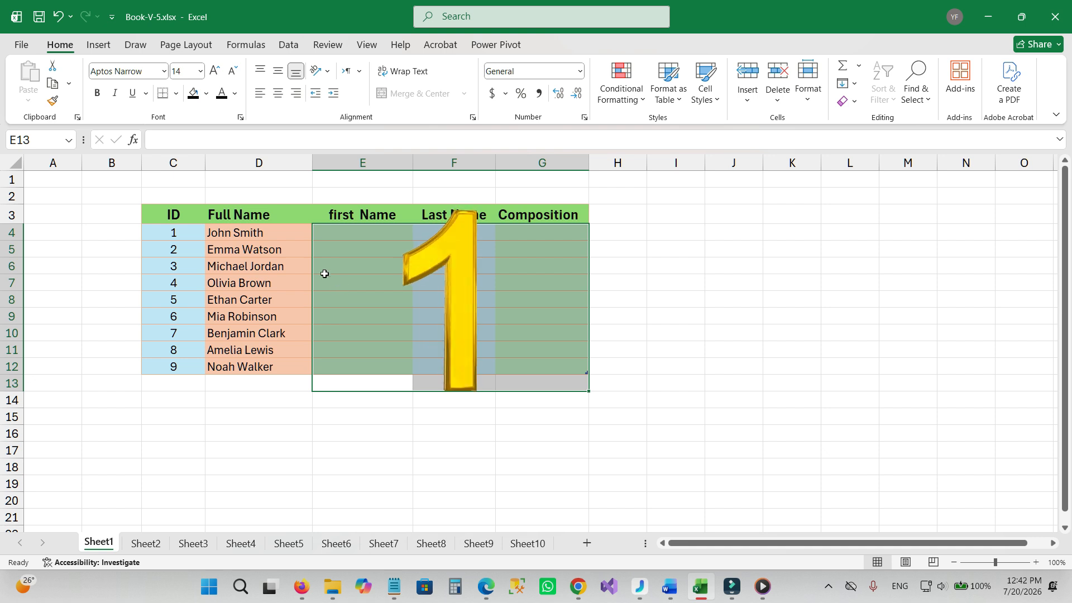
# Enter the first person's first name in E4 and Flash Fill the rest of the first Name column from the full names.
pyautogui.click(246, 240)
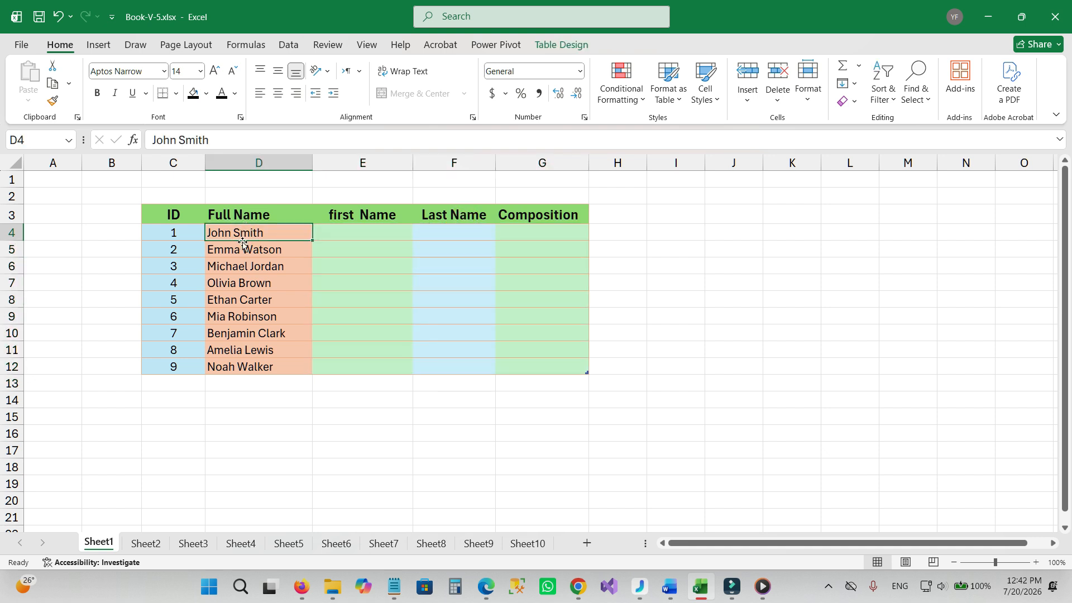
pyautogui.click(338, 228)
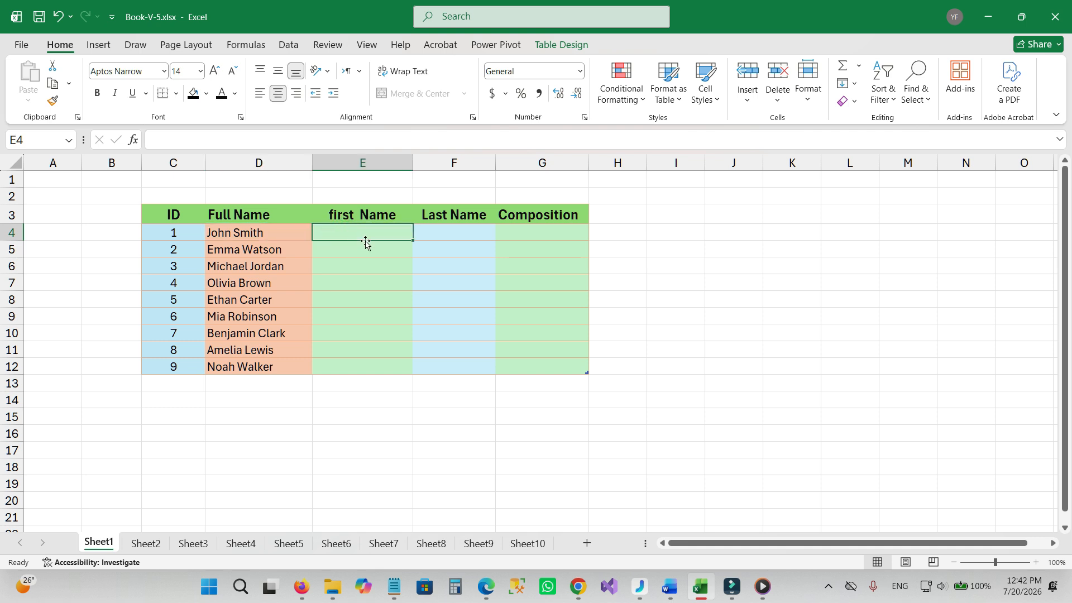
pyautogui.write('John')
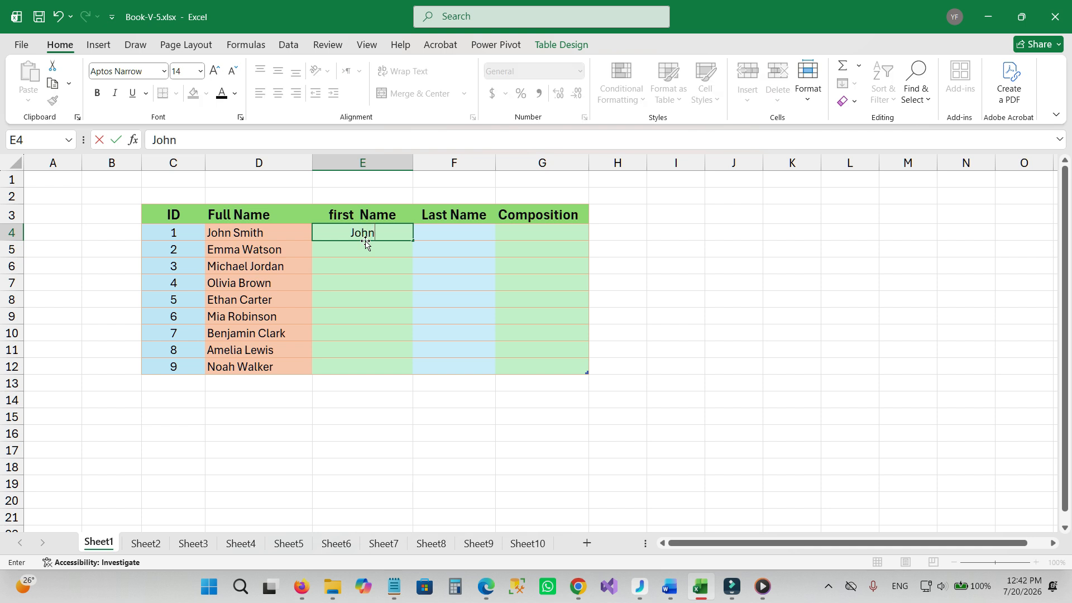
pyautogui.press('Return')
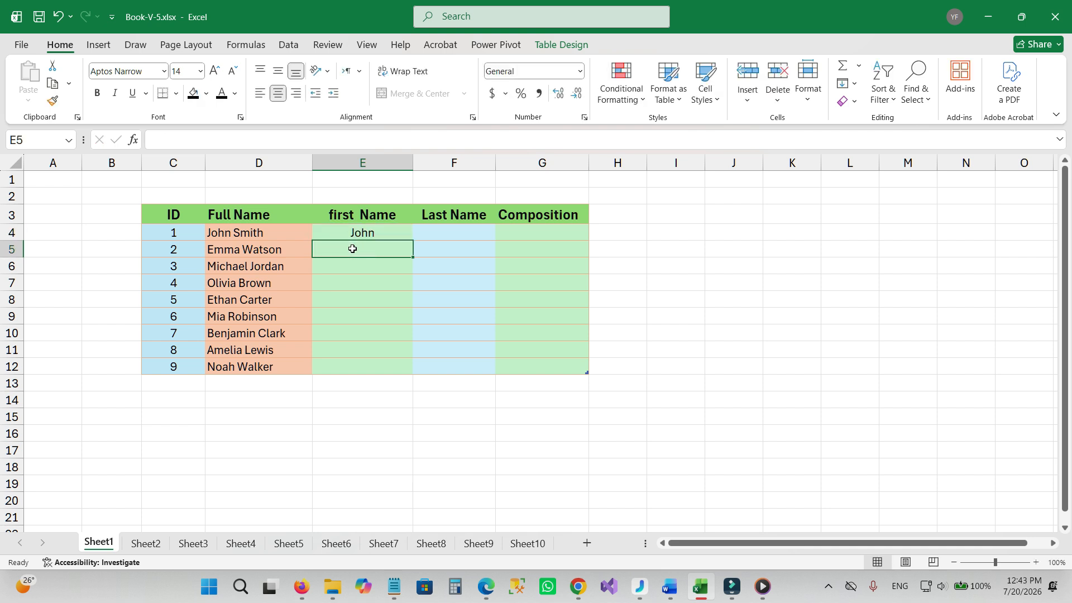
pyautogui.hotkey('ctrl', 'e')
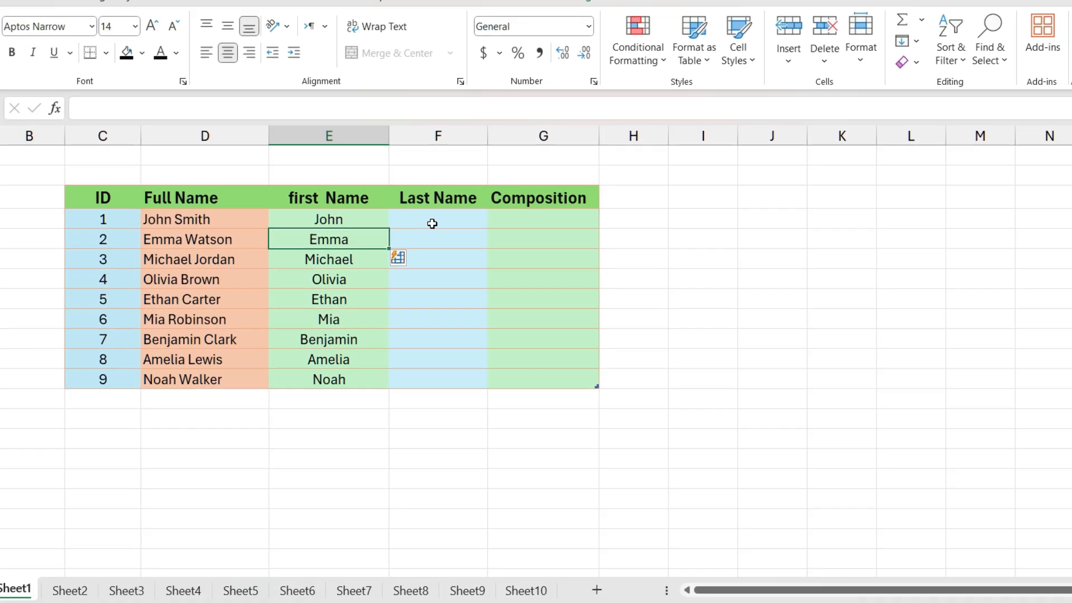
# Enter the first person's last name in F4 and Flash Fill the remaining Last Name cells.
pyautogui.click(452, 233)
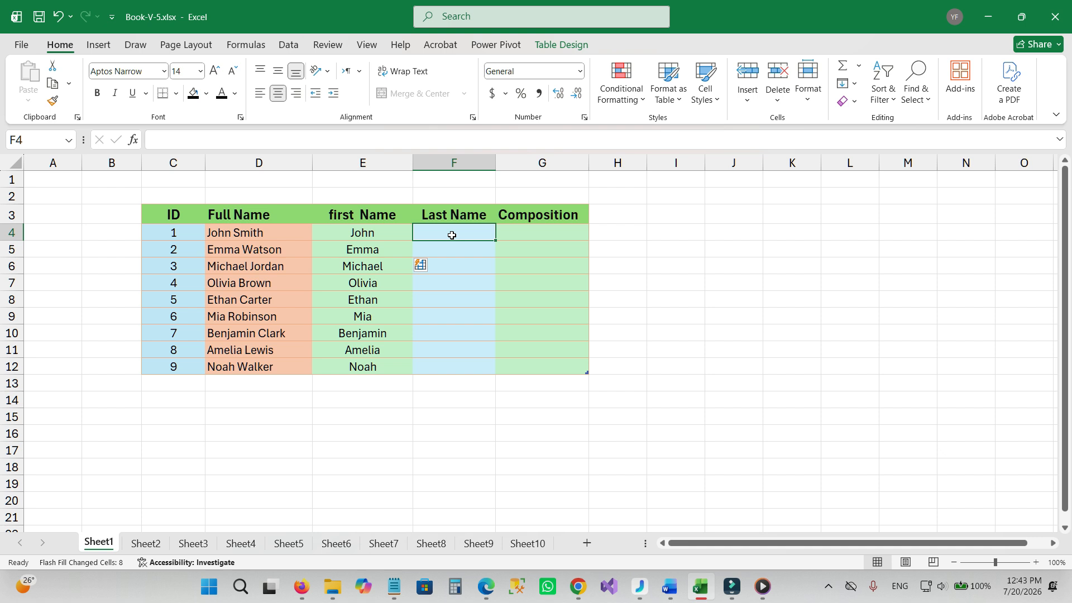
pyautogui.write('S')
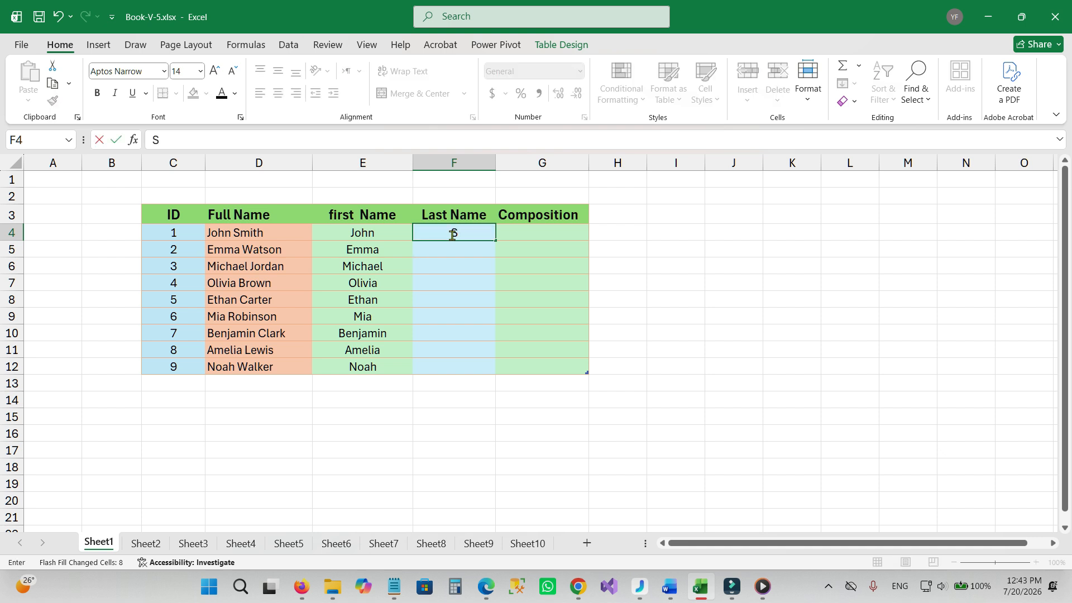
pyautogui.write('mith')
pyautogui.hotkey('ctrl', 'e')
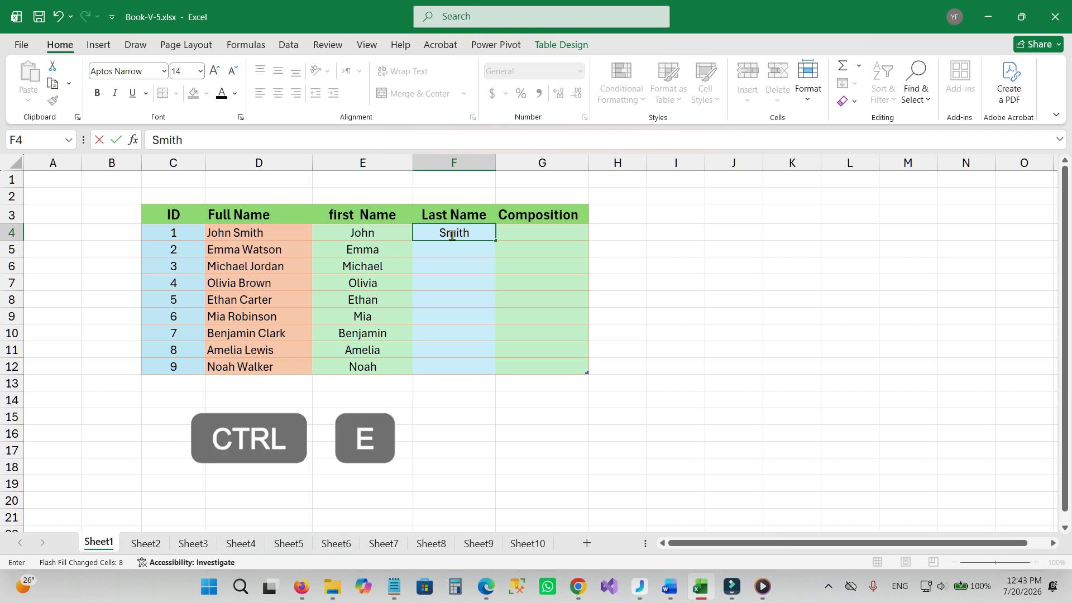
pyautogui.click(448, 250)
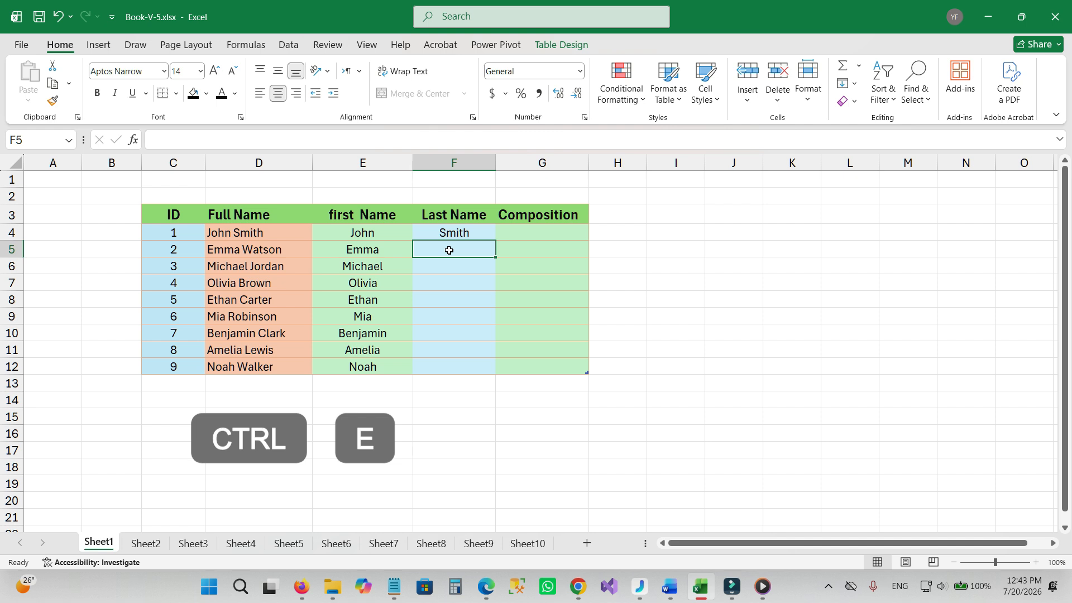
pyautogui.hotkey('ctrl', 'e')
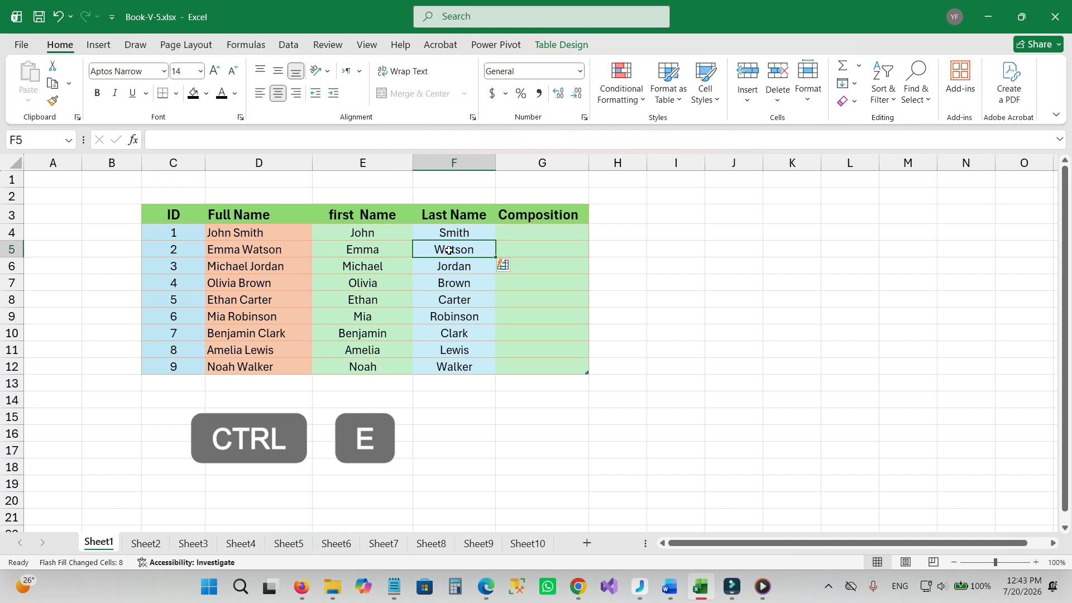
# Enter the first row's ID, a hyphen, first initial, period and last name in G4, and Flash Fill the rest of the Composition column.
pyautogui.click(517, 231)
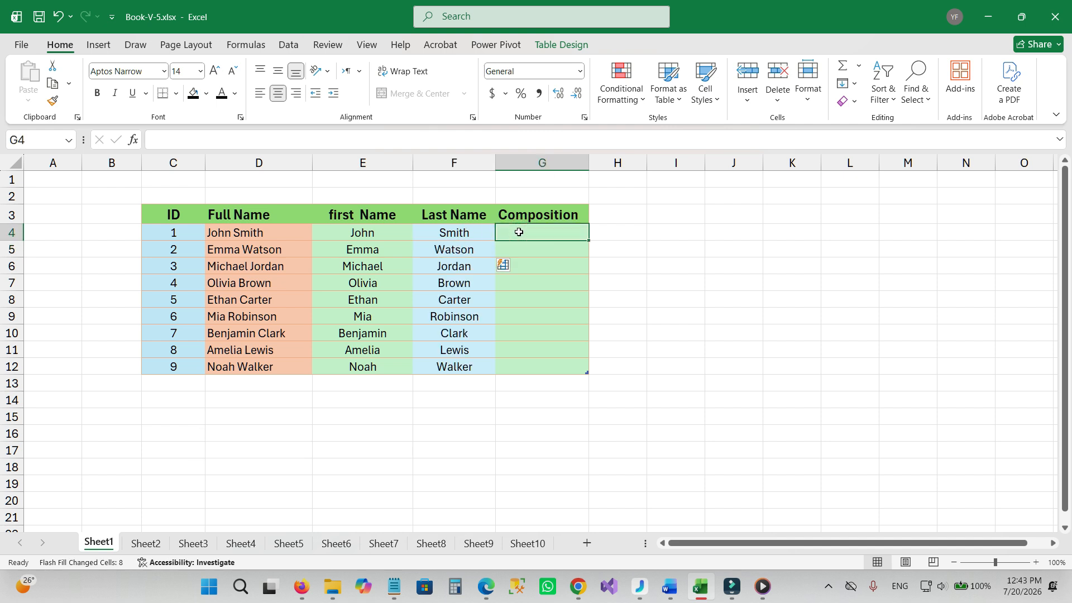
pyautogui.write('1-')
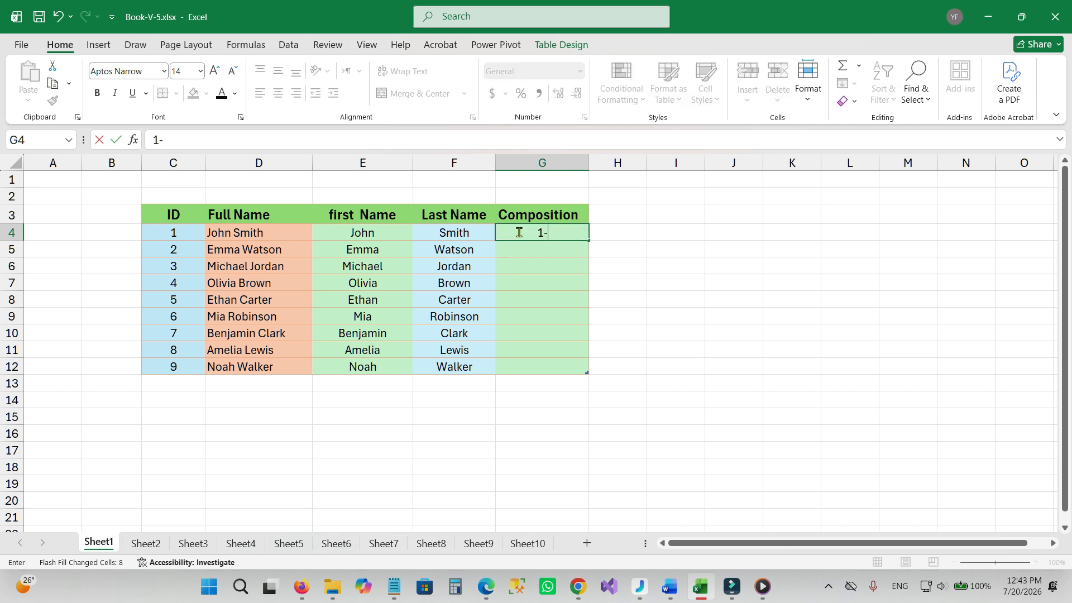
pyautogui.write('J.s')
pyautogui.press('BackSpace')
pyautogui.write('Smith')
pyautogui.hotkey('ctrl', 'e')
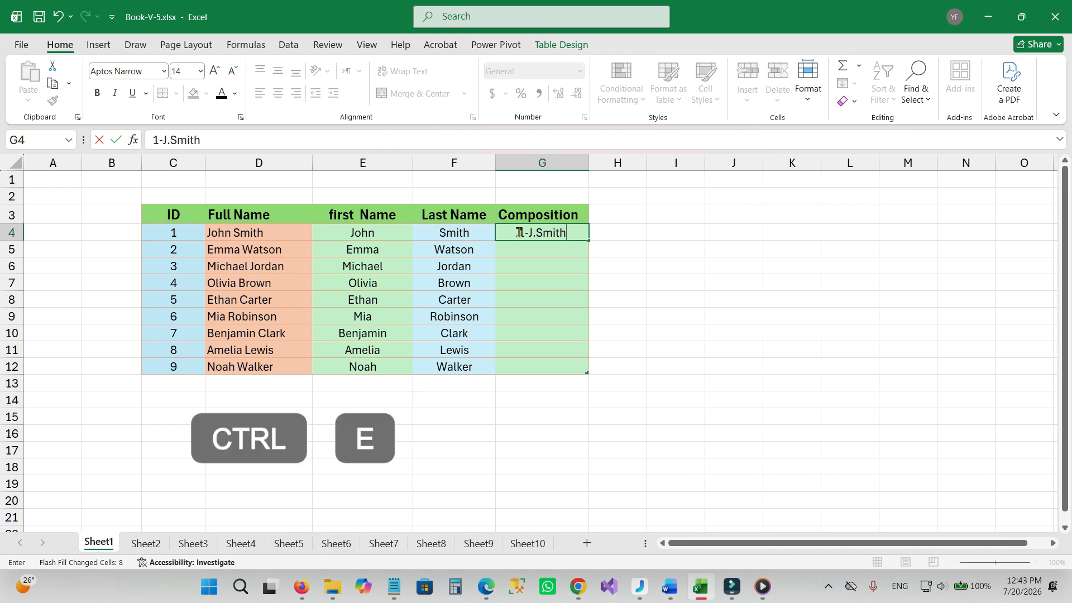
pyautogui.click(550, 251)
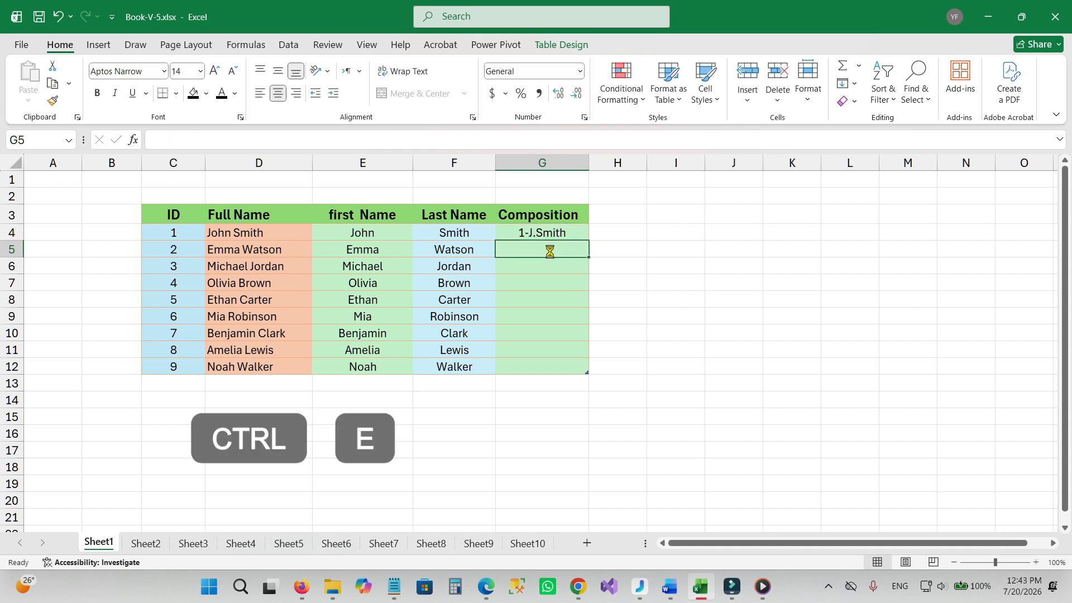
pyautogui.hotkey('ctrl', 'e')
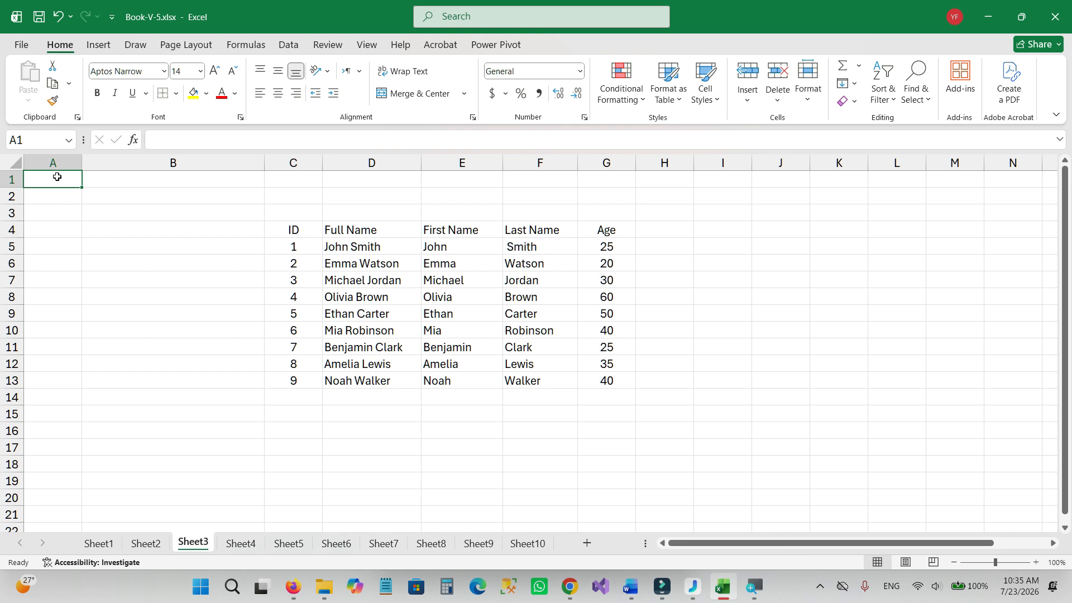
# Convert the data range C4:G13 on Sheet3 into a table with headers.
pyautogui.click(374, 257)
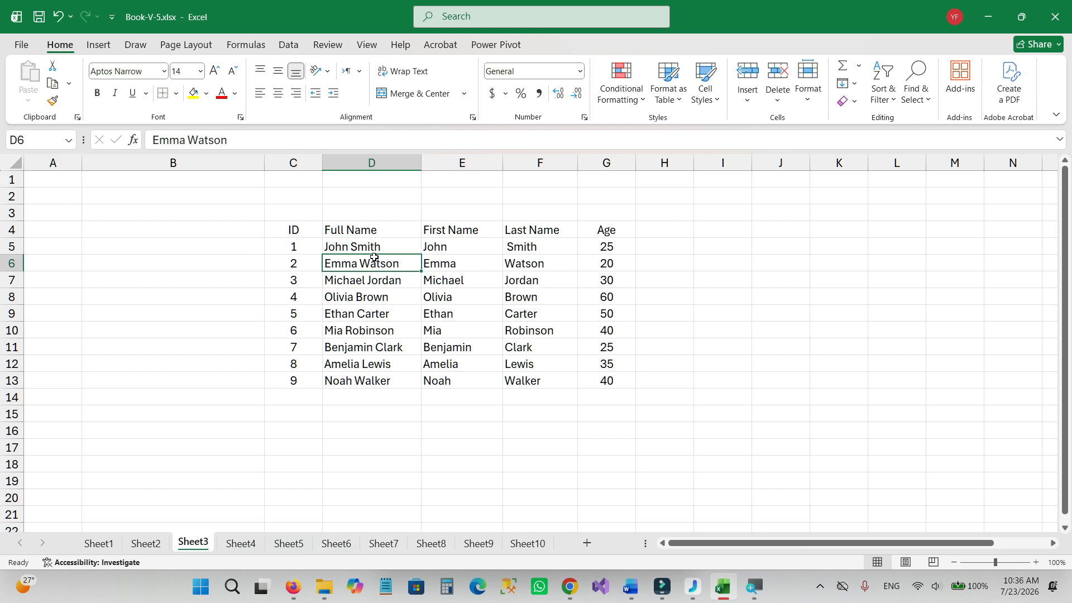
pyautogui.hotkey('ctrl', 't')
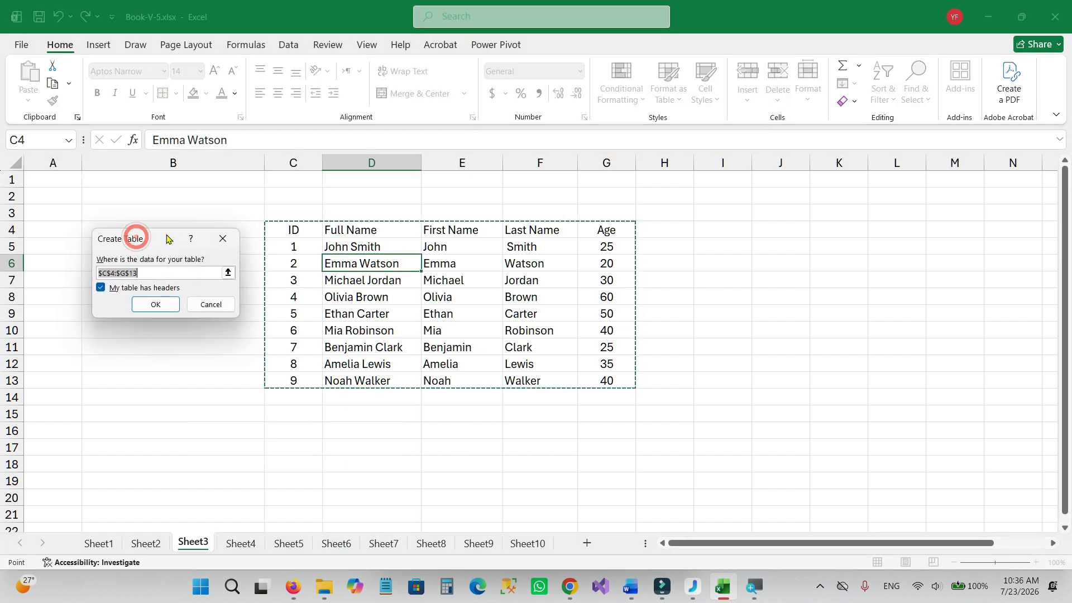
pyautogui.moveTo(136, 237); pyautogui.dragTo(402, 239)
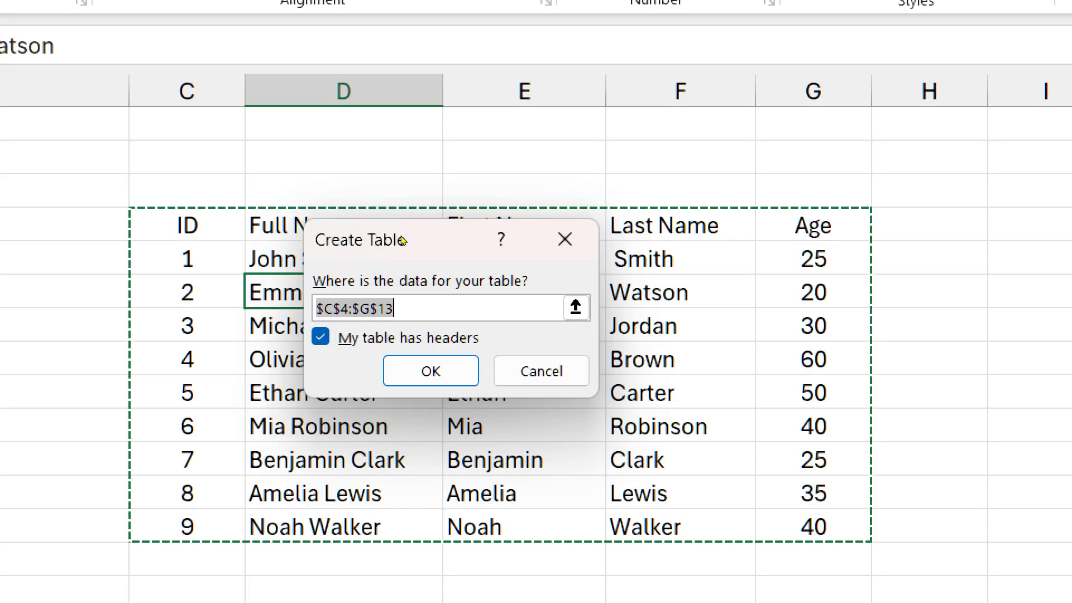
pyautogui.hotkey('alt', 'm')
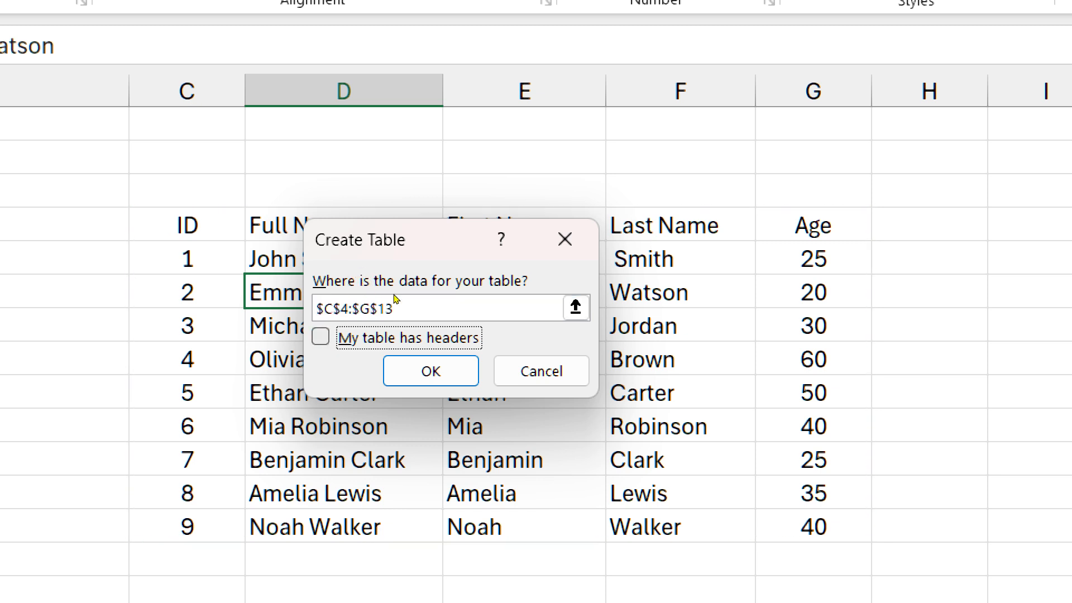
pyautogui.press('space')
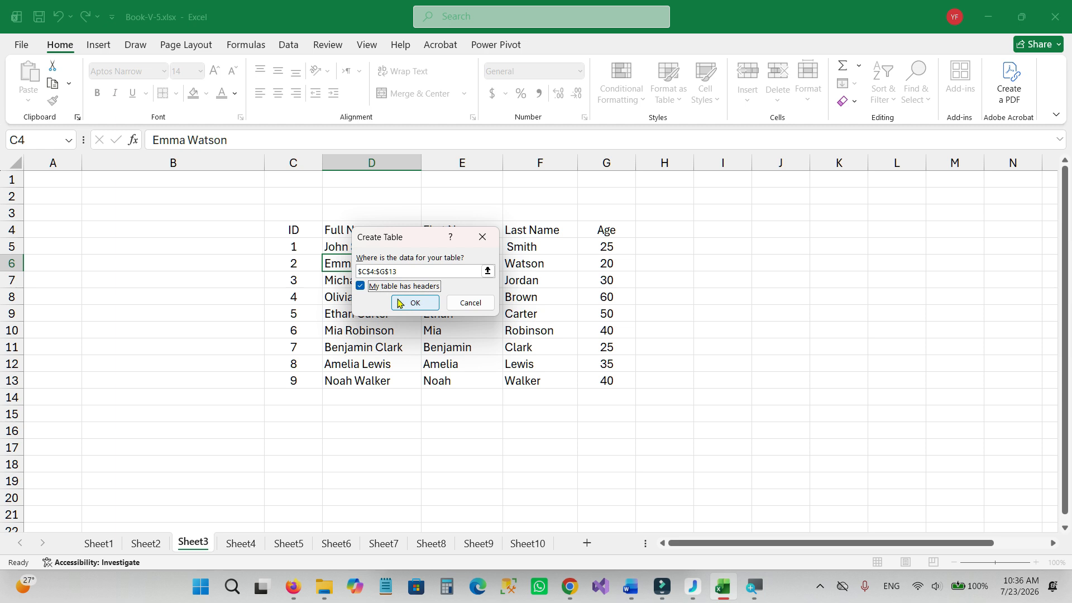
pyautogui.click(413, 303)
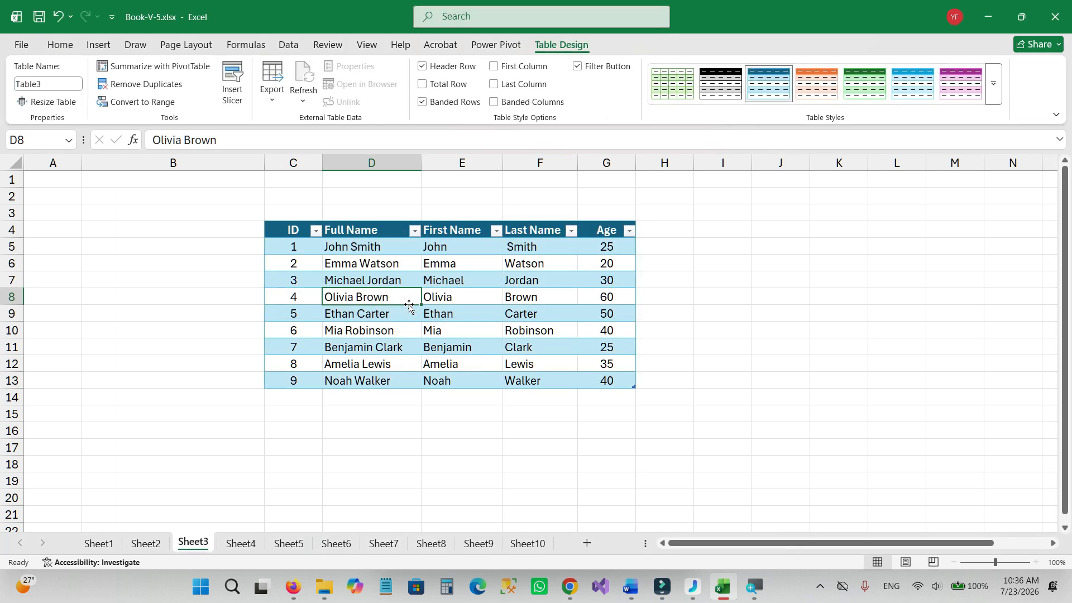
# Apply the Orange, Table Style Medium 10 style to the table.
pyautogui.click(706, 263)
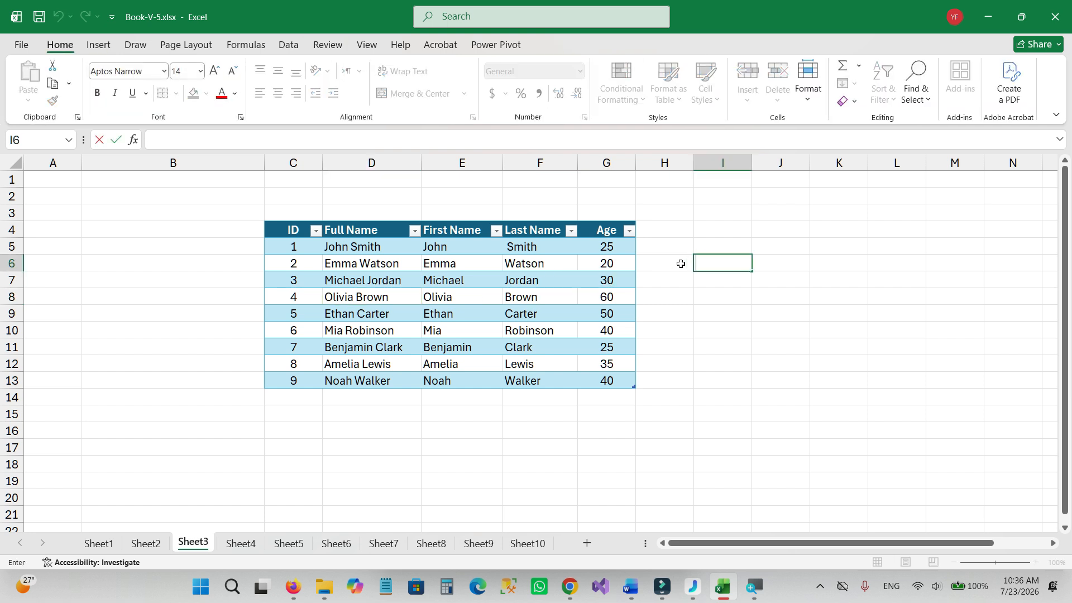
pyautogui.click(530, 277)
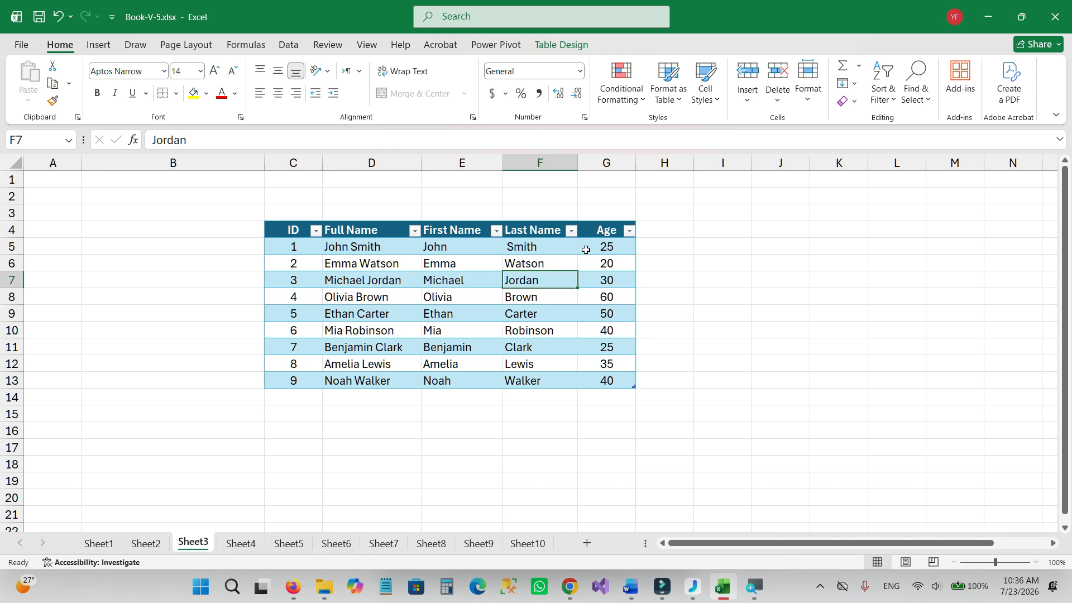
pyautogui.click(557, 45)
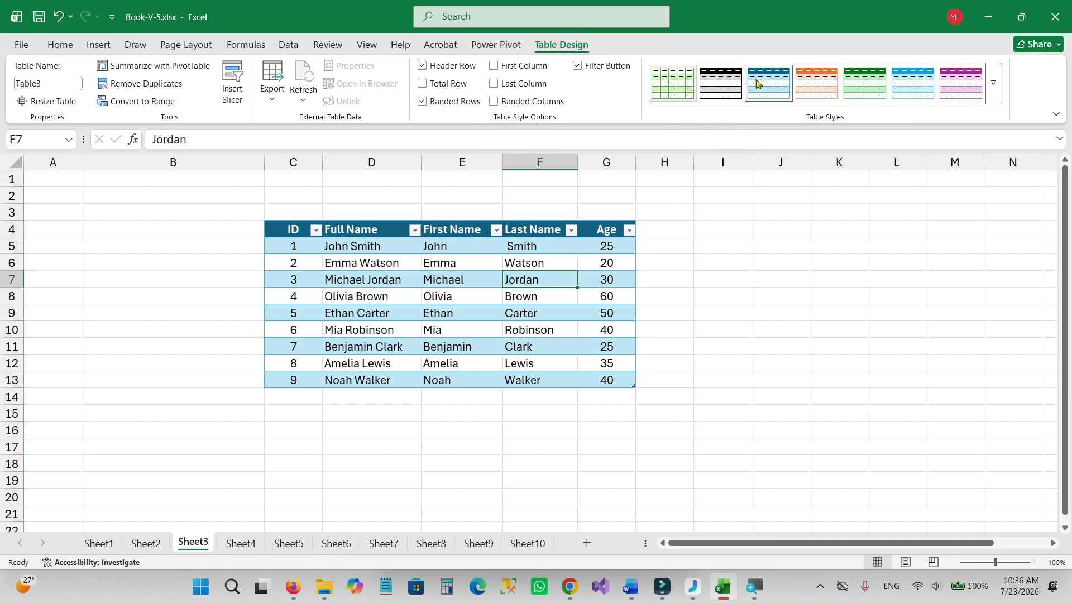
pyautogui.click(994, 85)
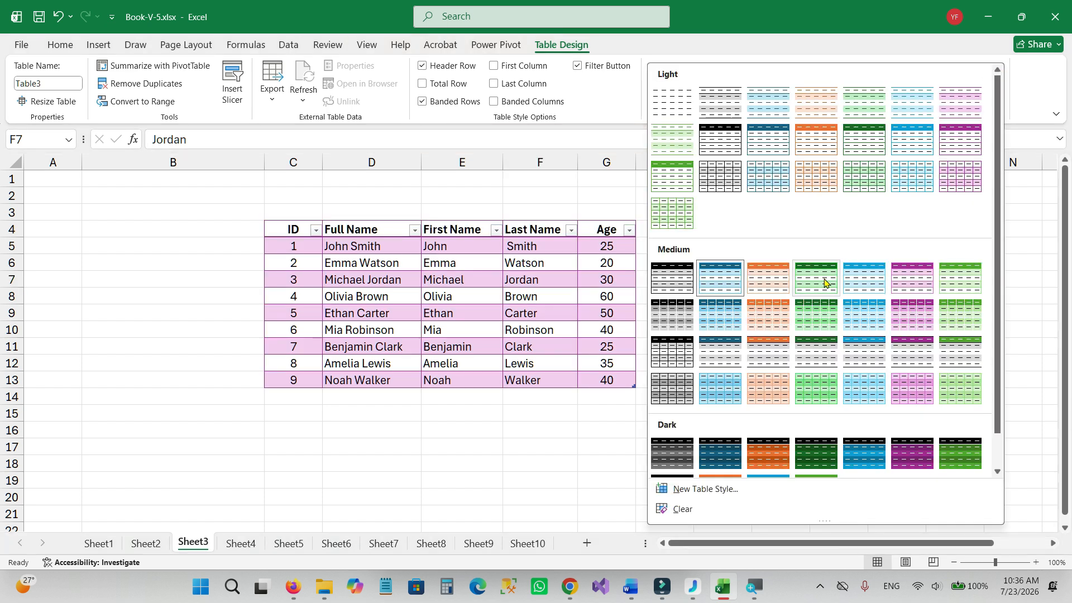
pyautogui.click(774, 316)
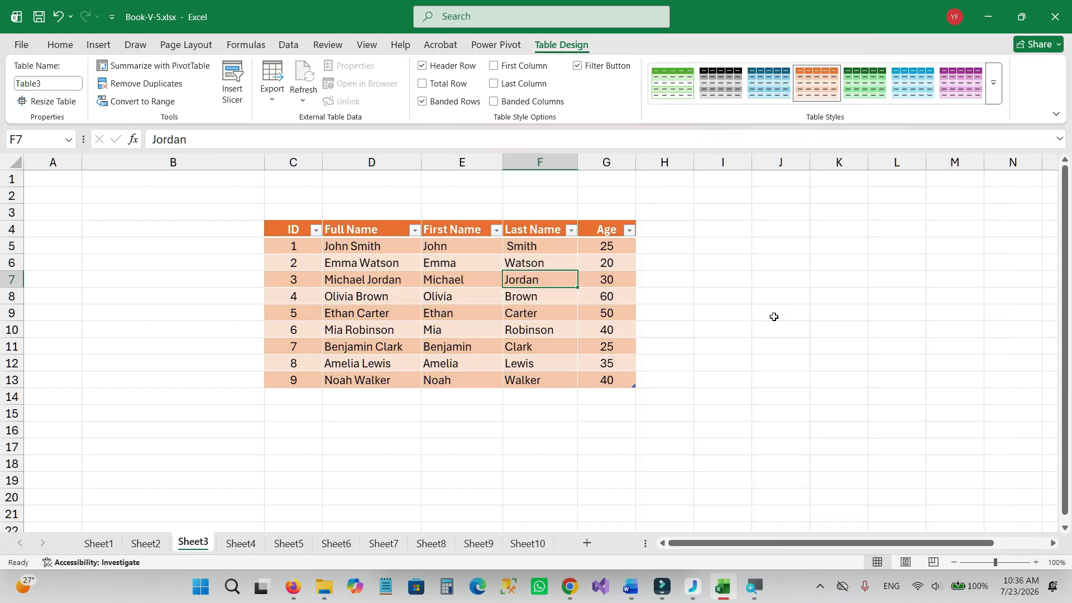
# Try out the table's filter button, header row and total row options, restoring each to its original setting.
pyautogui.click(582, 67)
pyautogui.click(578, 65)
pyautogui.click(422, 66)
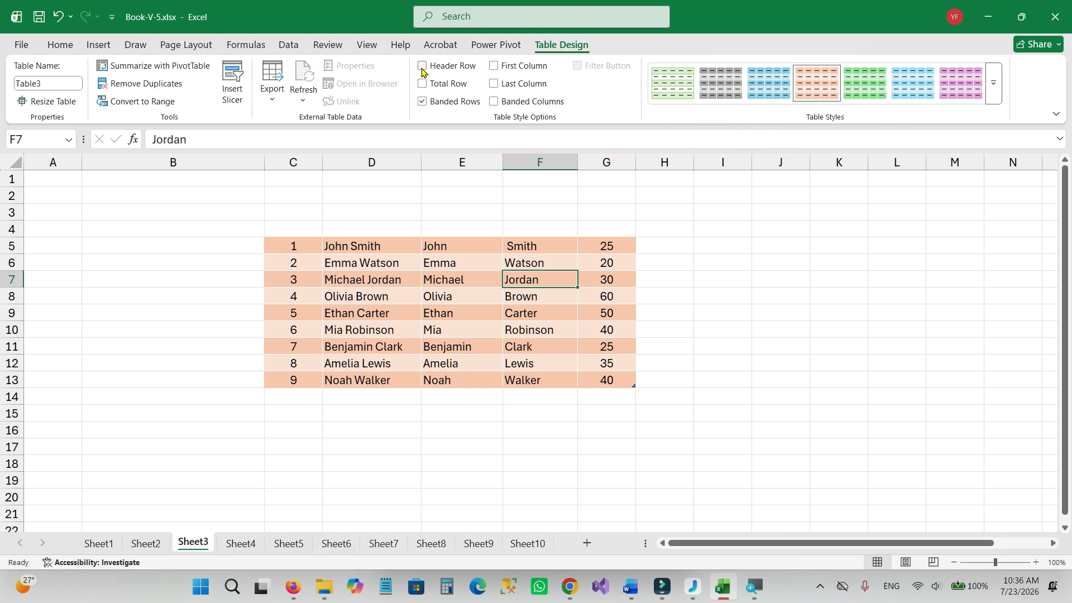
pyautogui.click(422, 67)
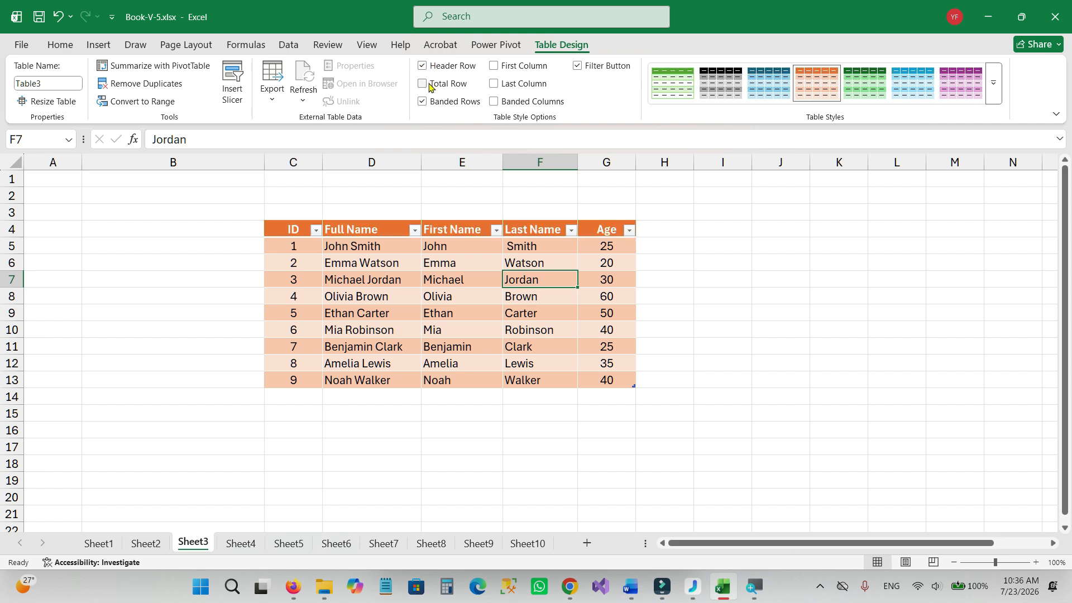
pyautogui.click(431, 87)
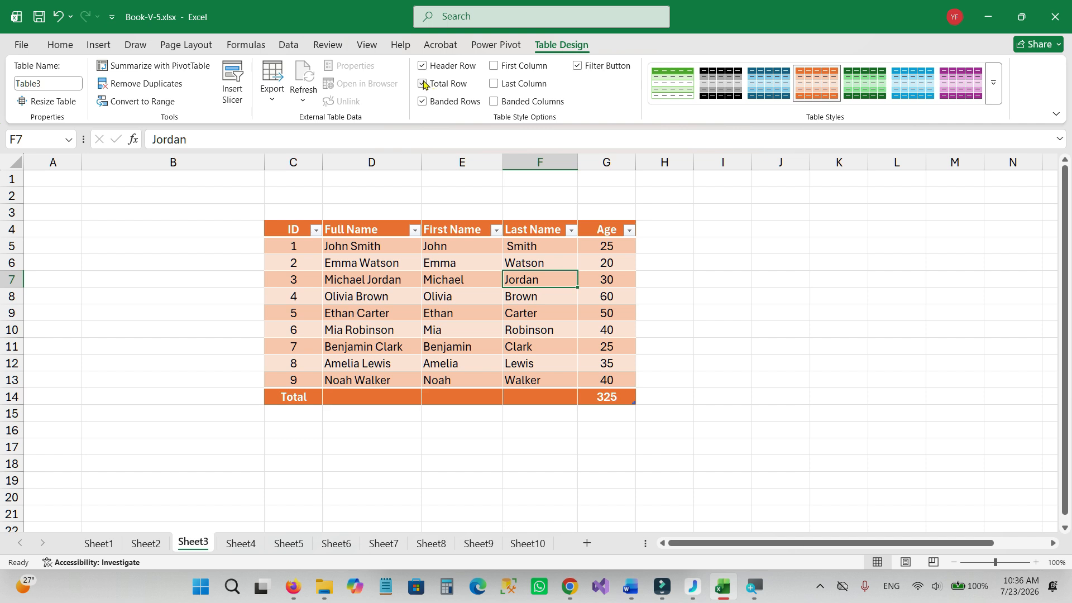
pyautogui.click(425, 84)
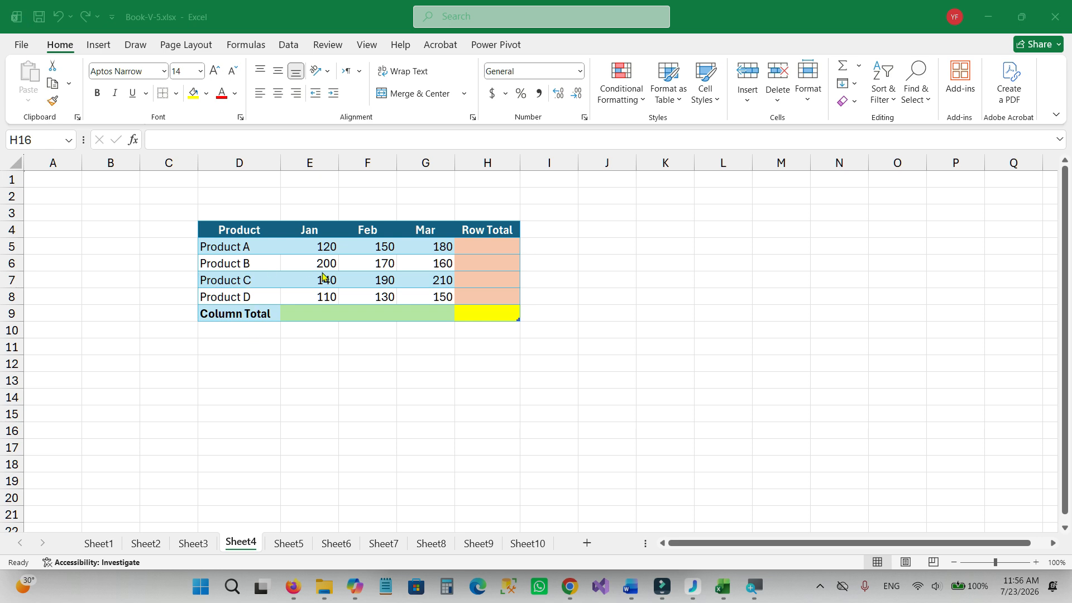
# AutoSum the Feb and Jan columns into cells F9 and E9 of the Column Total row.
pyautogui.doubleClick(375, 310)
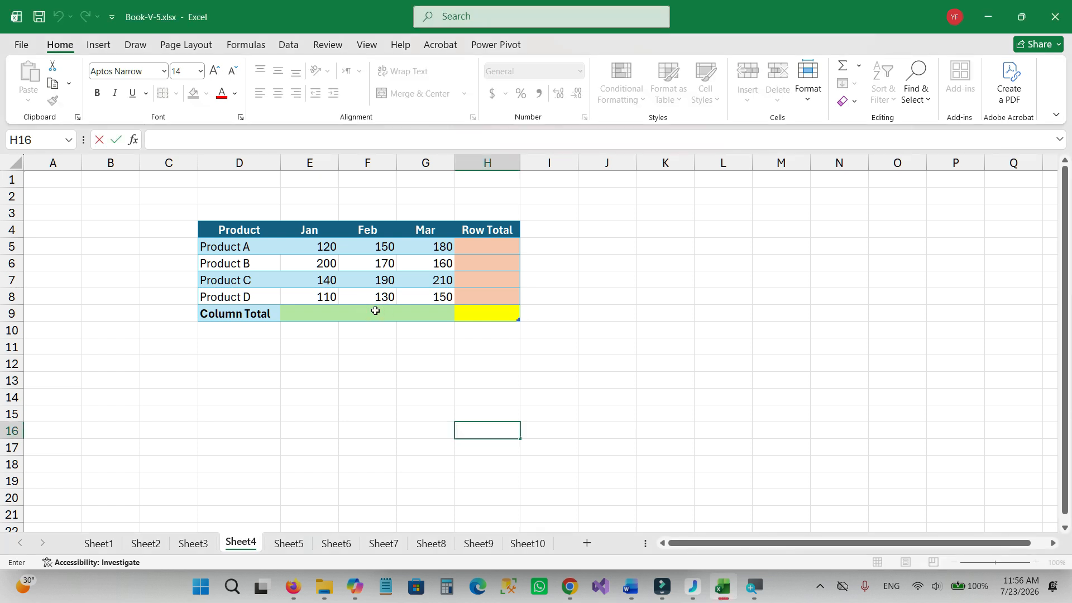
pyautogui.click(376, 311)
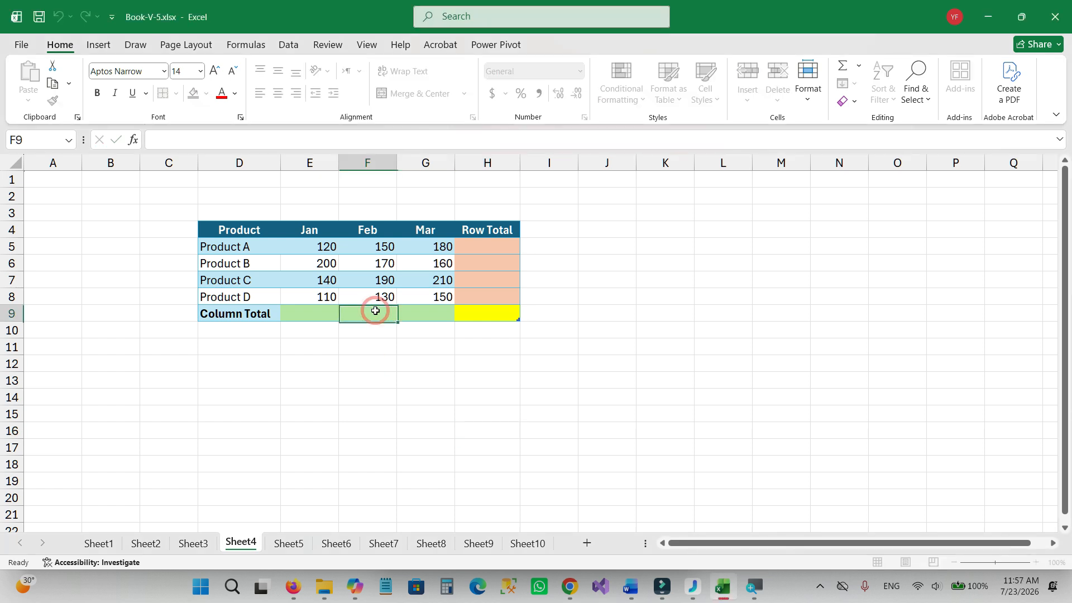
pyautogui.hotkey('alt', '=')
pyautogui.hotkey('alt', '=')
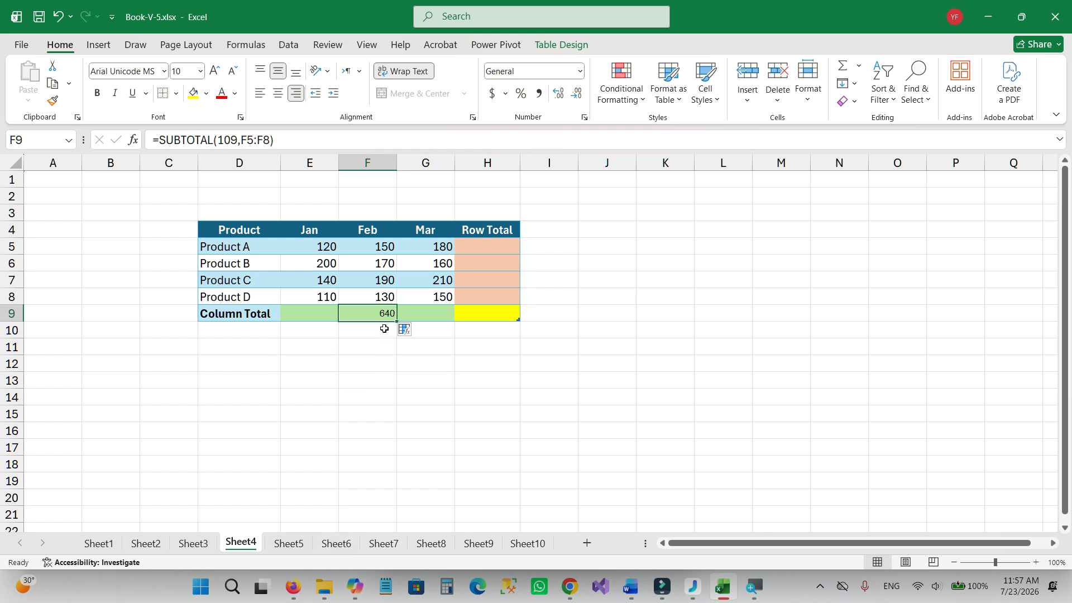
pyautogui.click(305, 307)
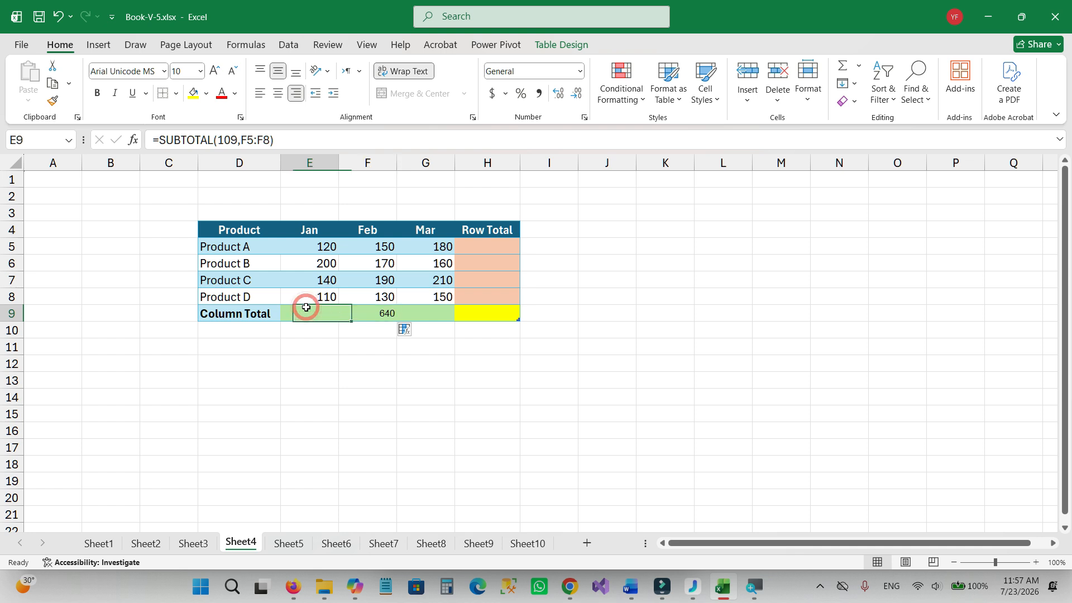
pyautogui.hotkey('alt', '=')
pyautogui.hotkey('alt', '=')
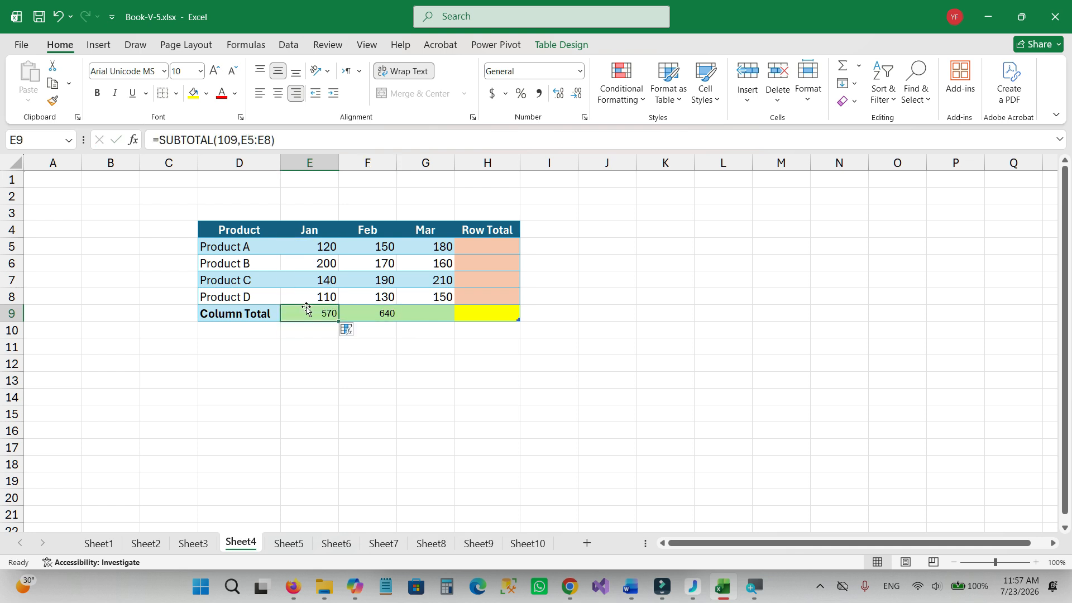
# AutoSum the range E5:H9 to fill all row totals, column totals and the grand total at once.
pyautogui.moveTo(310, 247); pyautogui.dragTo(472, 308)
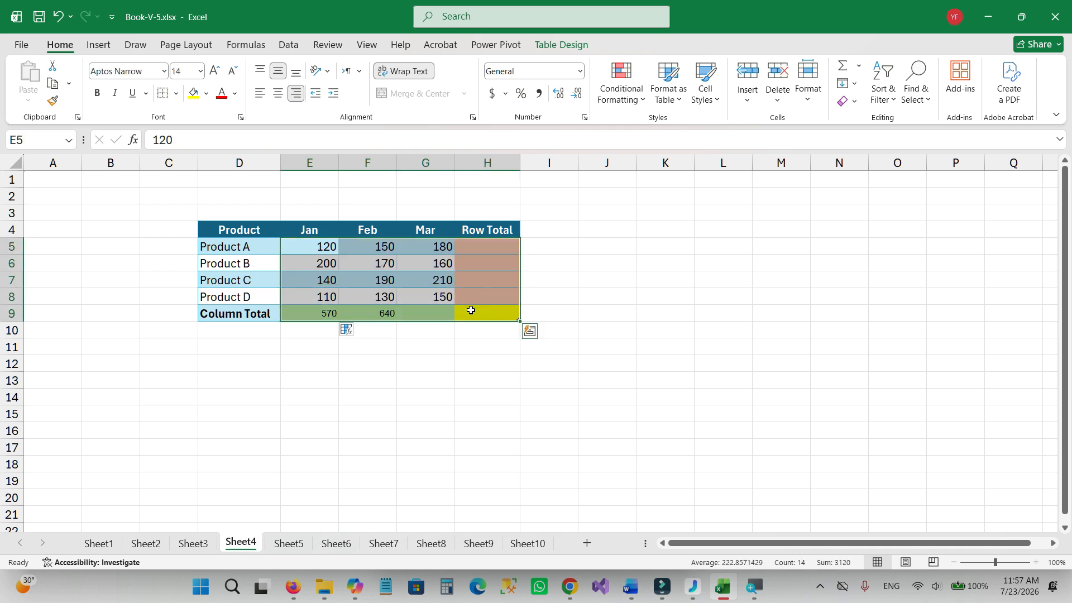
pyautogui.hotkey('alt', '=')
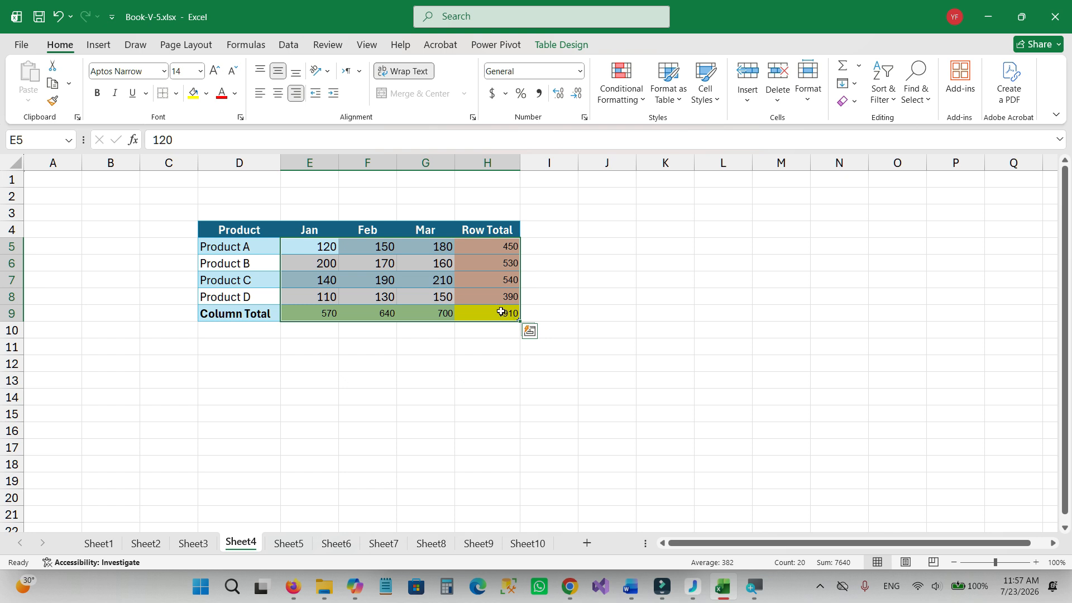
pyautogui.click(492, 345)
# Clear the totals from the Row Total column H5:H9 and the Column Total row E9:H9.
pyautogui.moveTo(493, 246); pyautogui.dragTo(495, 311)
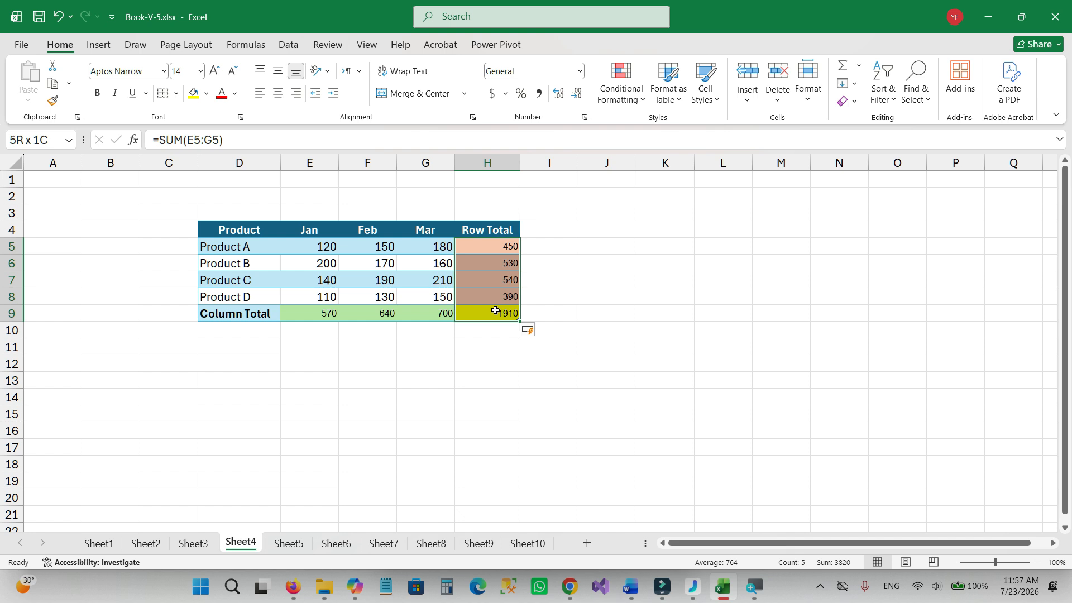
pyautogui.press('Delete')
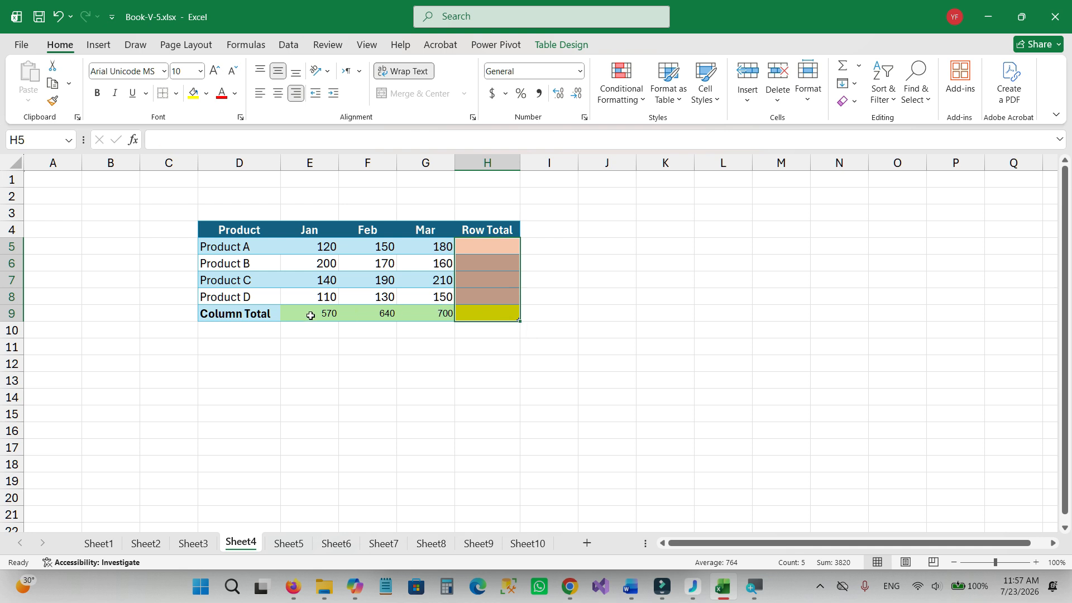
pyautogui.moveTo(307, 314); pyautogui.dragTo(464, 313)
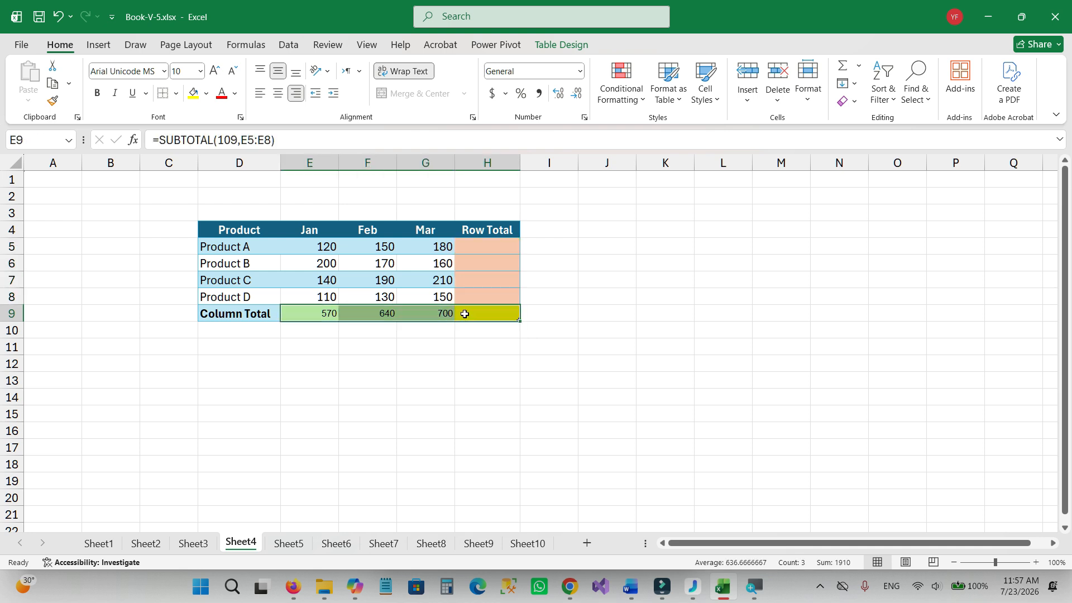
pyautogui.press('Delete')
# AutoSum the range F5:H9 to total only the Feb and Mar values by row and column.
pyautogui.click(389, 248)
pyautogui.moveTo(389, 248); pyautogui.dragTo(482, 313)
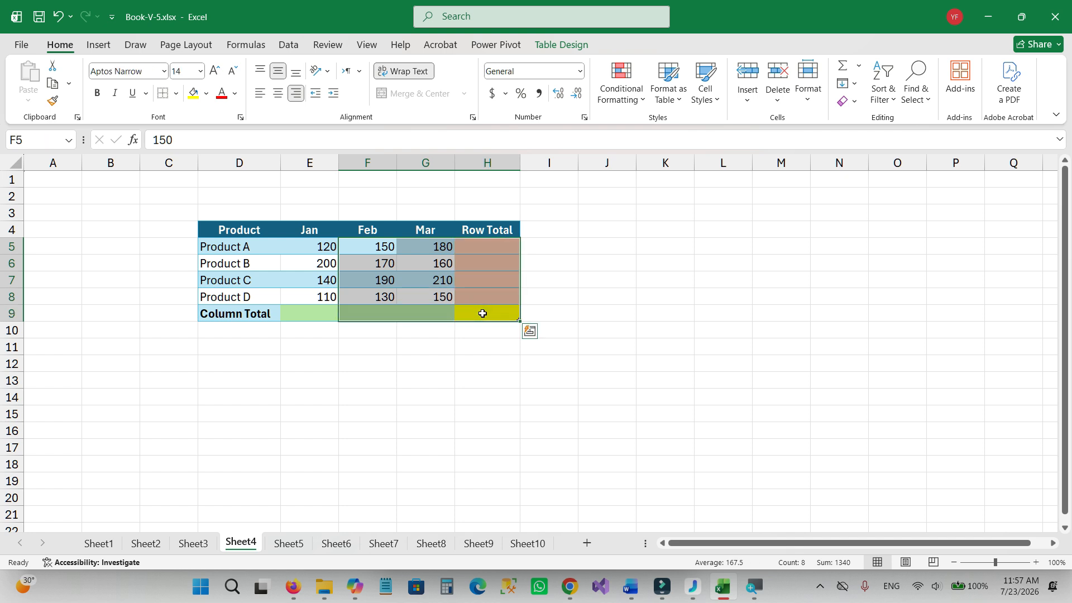
pyautogui.hotkey('alt', '=')
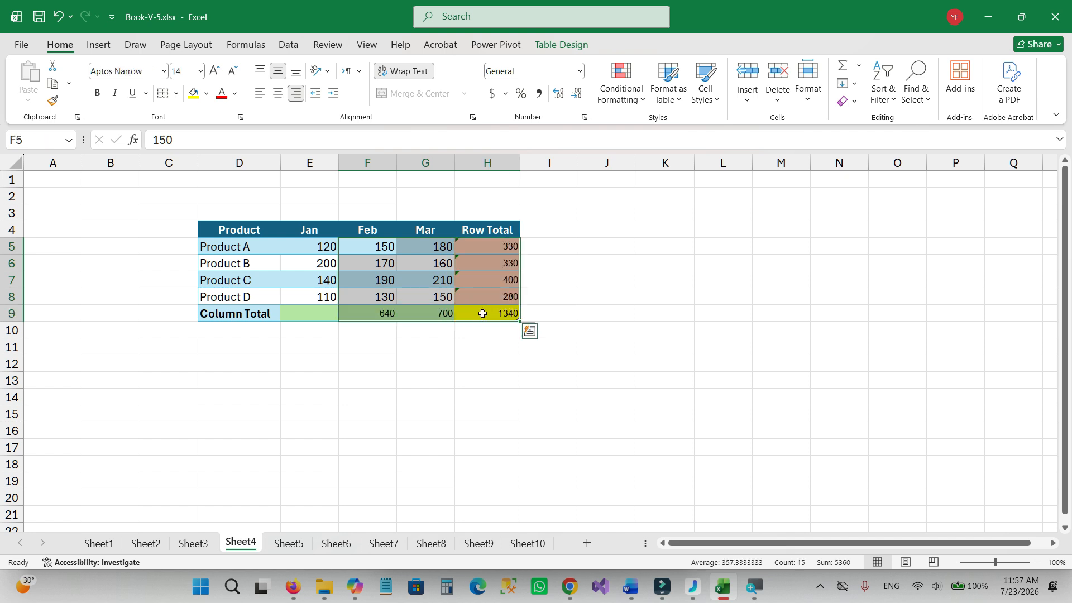
pyautogui.click(476, 360)
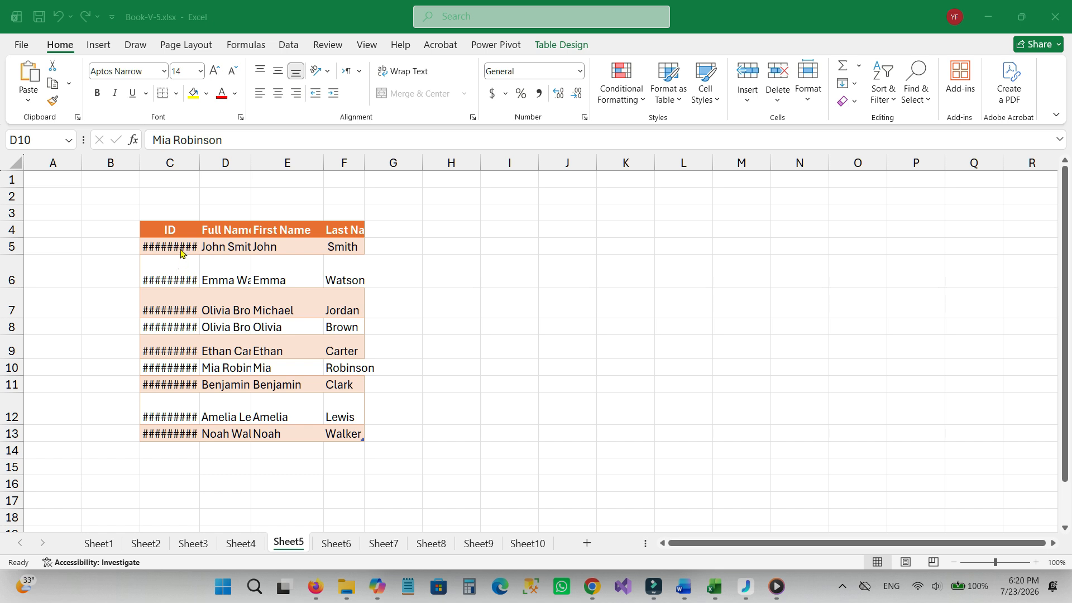
# AutoFit the width of the ID column C on Sheet5.
pyautogui.click(180, 153)
pyautogui.moveTo(199, 161)
pyautogui.mouseDown()
pyautogui.moveTo(221, 162)
pyautogui.moveTo(193, 169)
pyautogui.mouseUp()
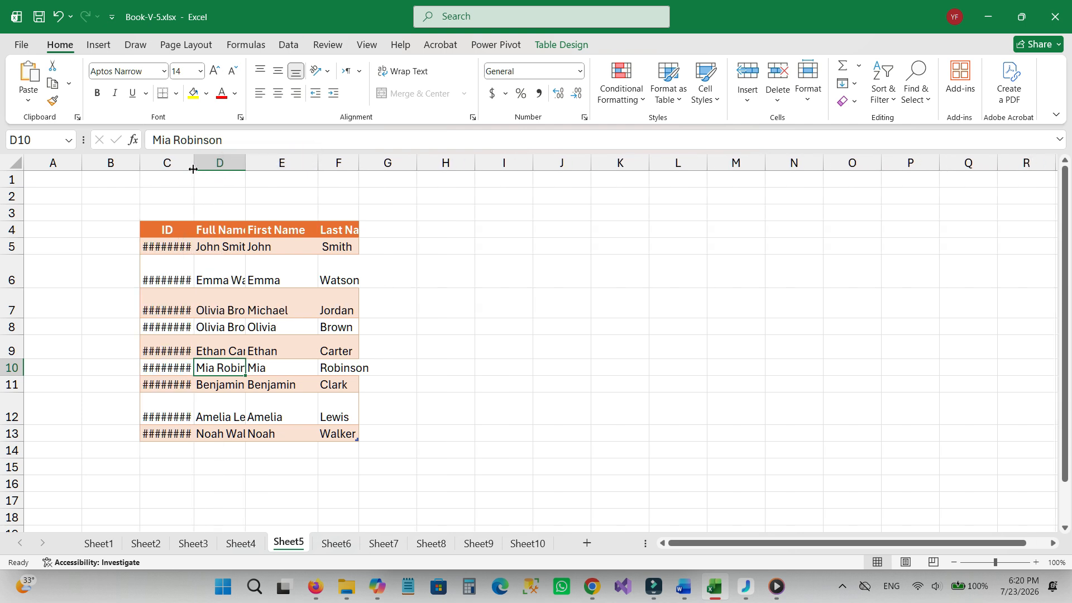
pyautogui.press('alt')
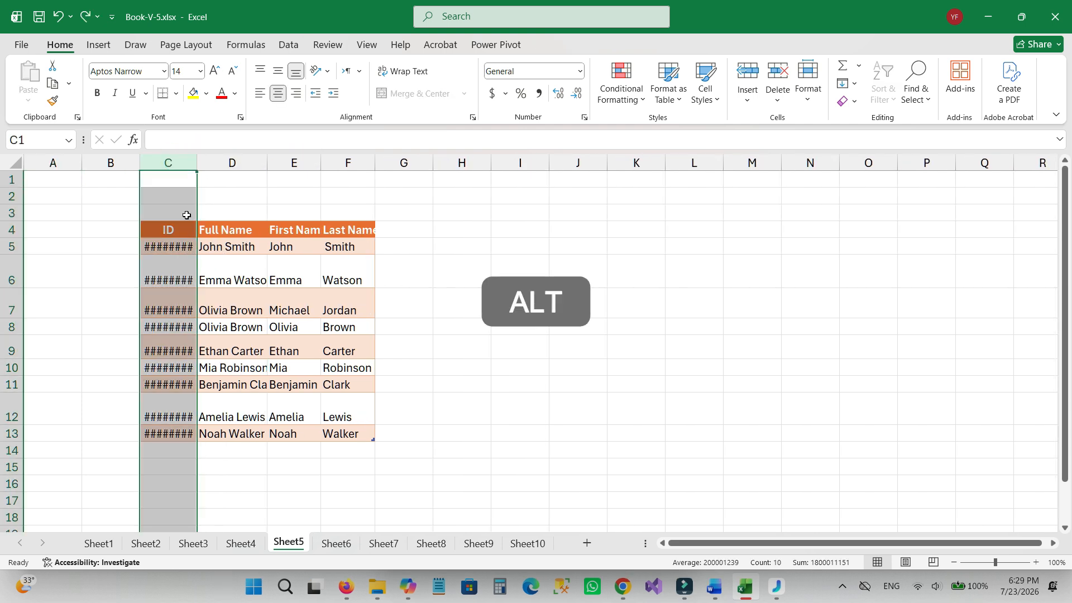
pyautogui.press('h')
pyautogui.press('o')
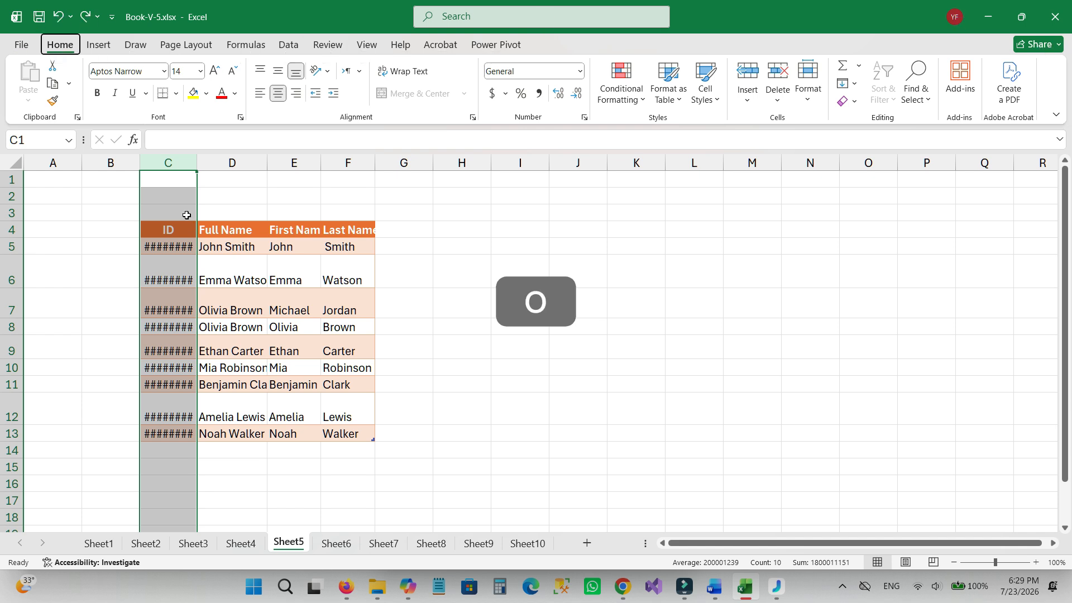
pyautogui.press('i')
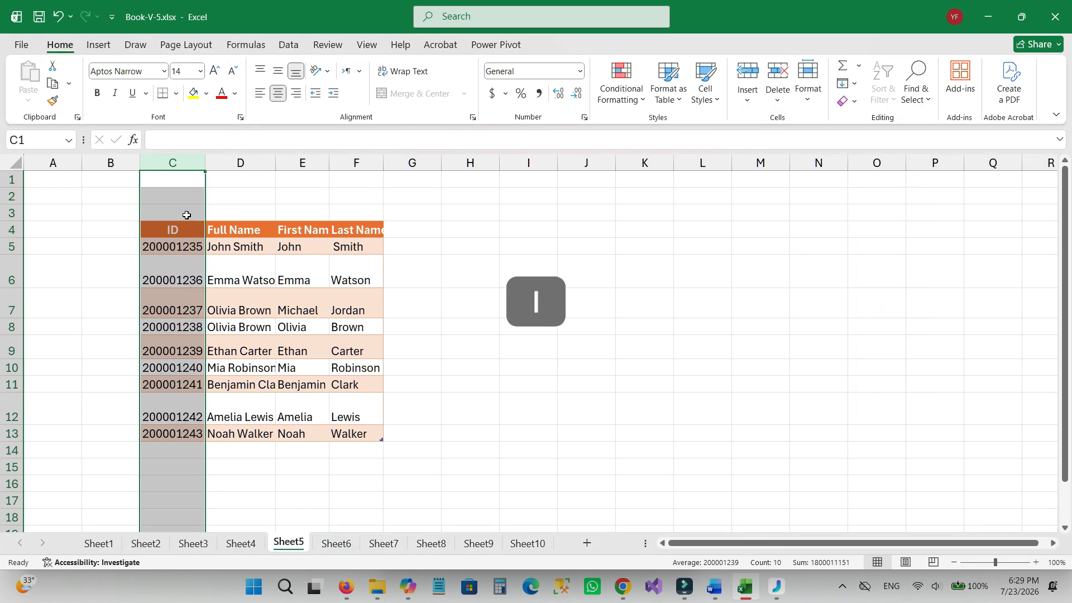
pyautogui.click(196, 262)
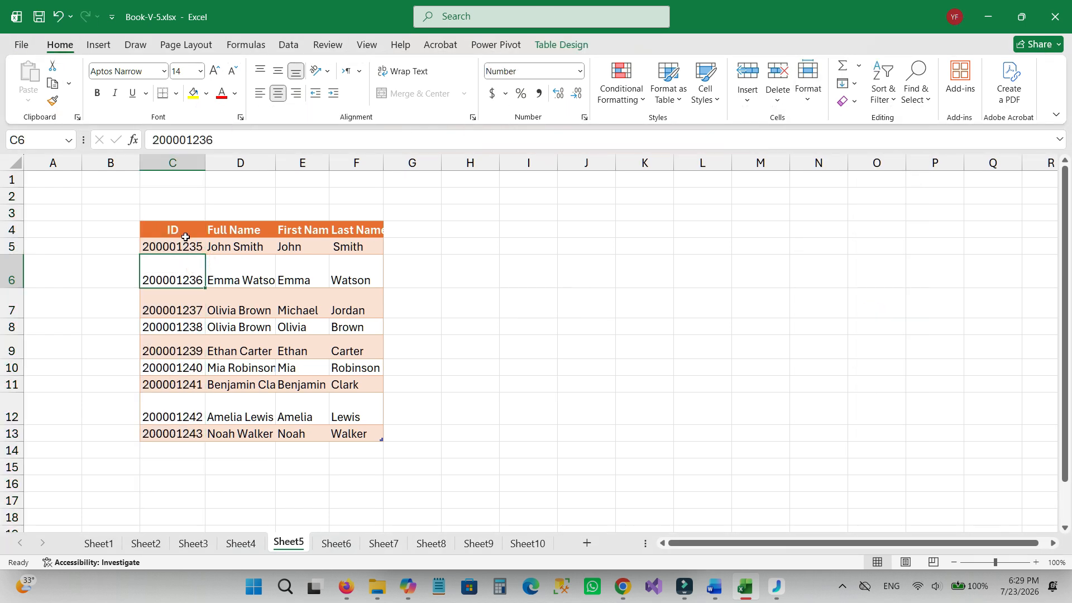
# AutoFit the widths of columns C to F together so they match their contents.
pyautogui.click(187, 162)
pyautogui.moveTo(187, 162); pyautogui.dragTo(353, 163)
pyautogui.press('alt')
pyautogui.press('h')
pyautogui.press('o')
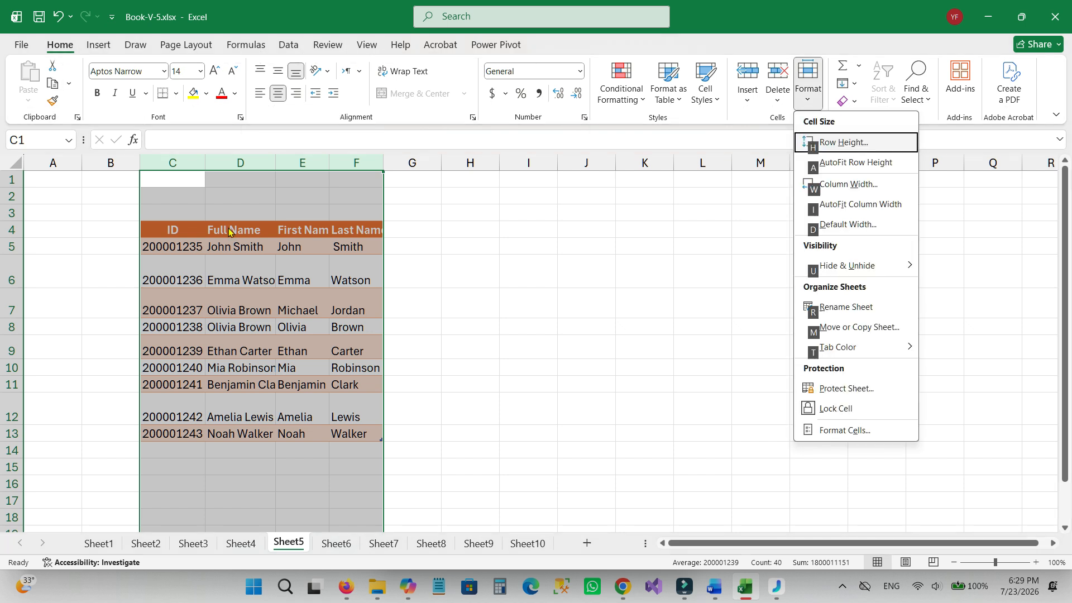
pyautogui.press('i')
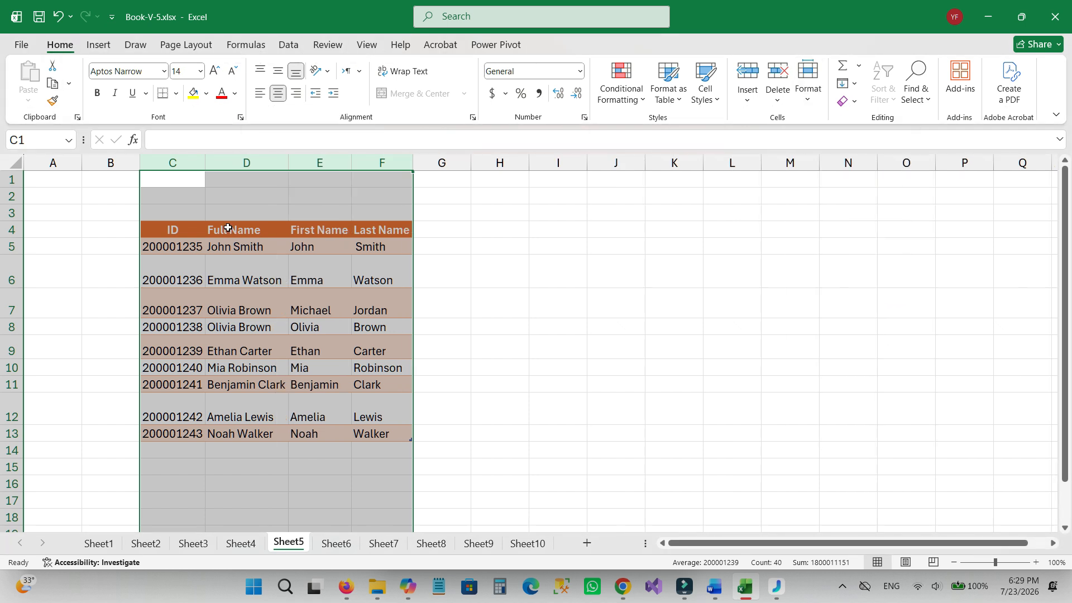
pyautogui.click(257, 282)
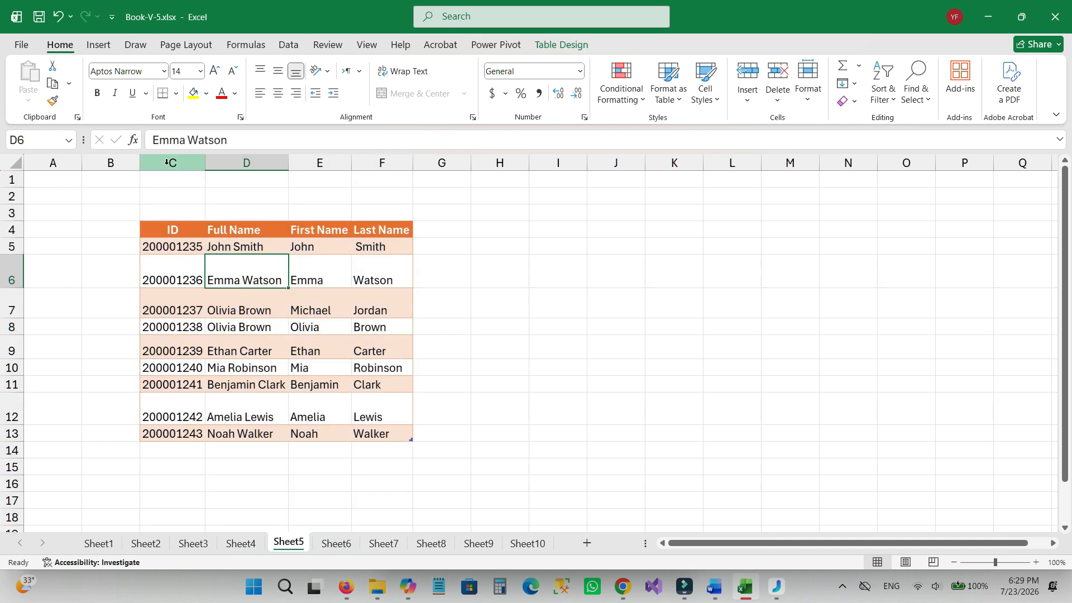
# AutoFit the height of rows 4 to 13 and save the workbook.
pyautogui.moveTo(14, 229); pyautogui.dragTo(26, 428)
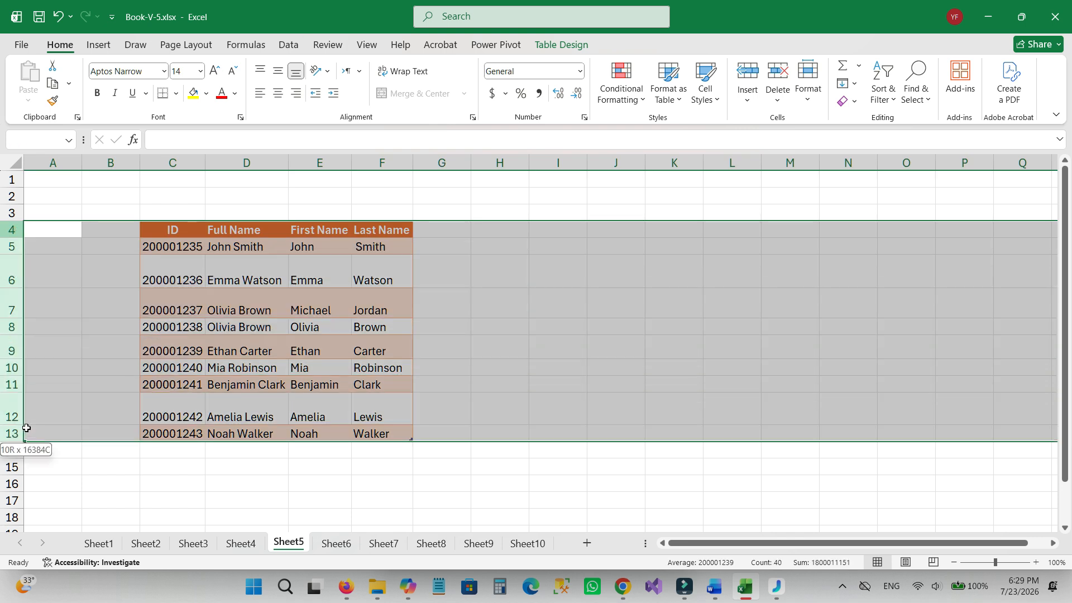
pyautogui.press('alt')
pyautogui.moveTo(26, 428); pyautogui.dragTo(26, 428)
pyautogui.press('h')
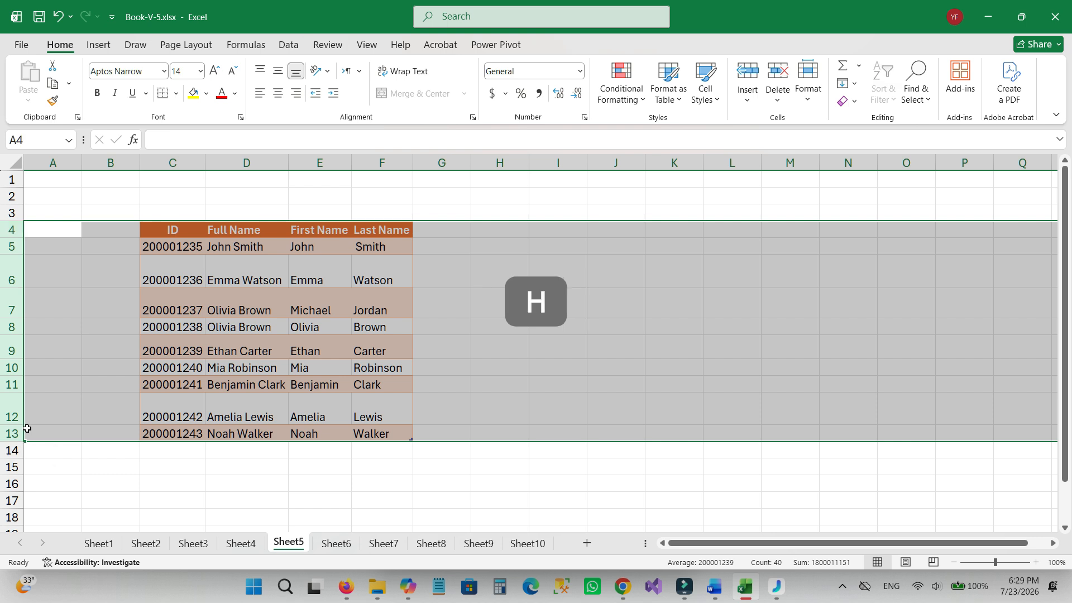
pyautogui.press('o')
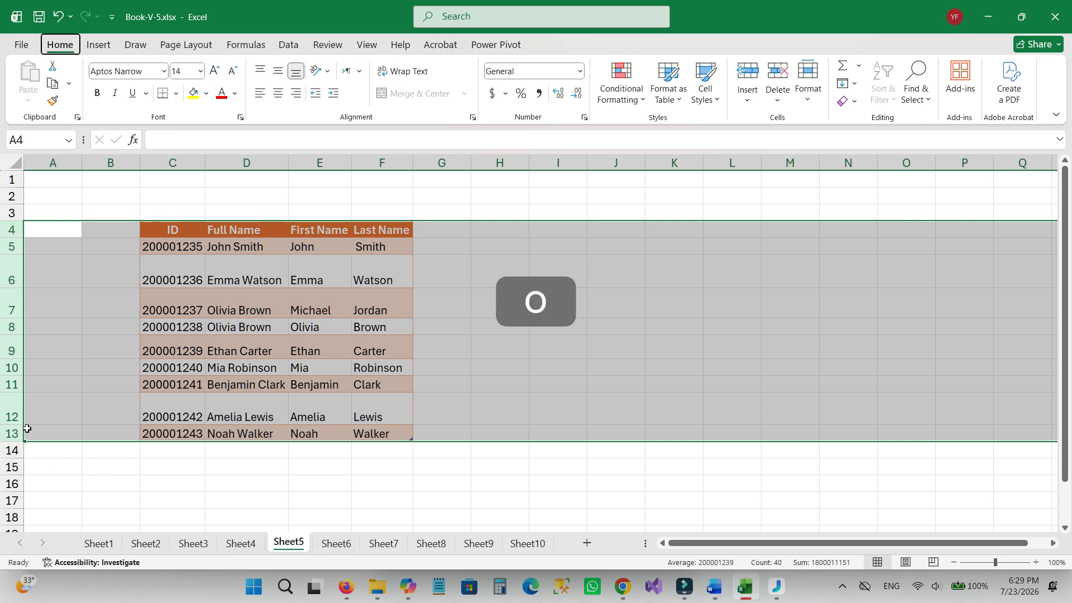
pyautogui.press('i')
pyautogui.press('a')
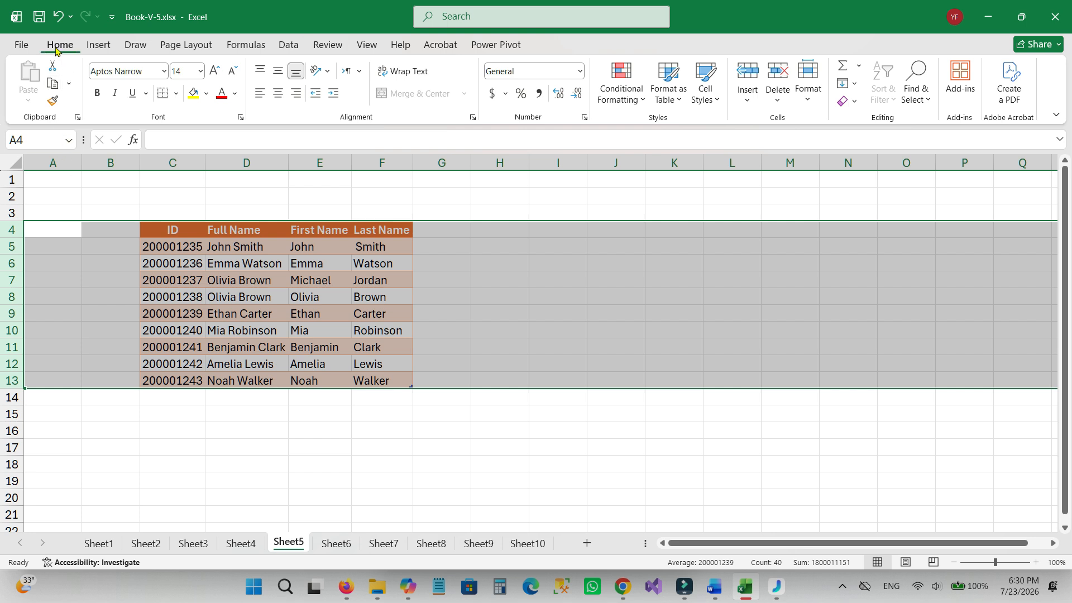
pyautogui.click(40, 18)
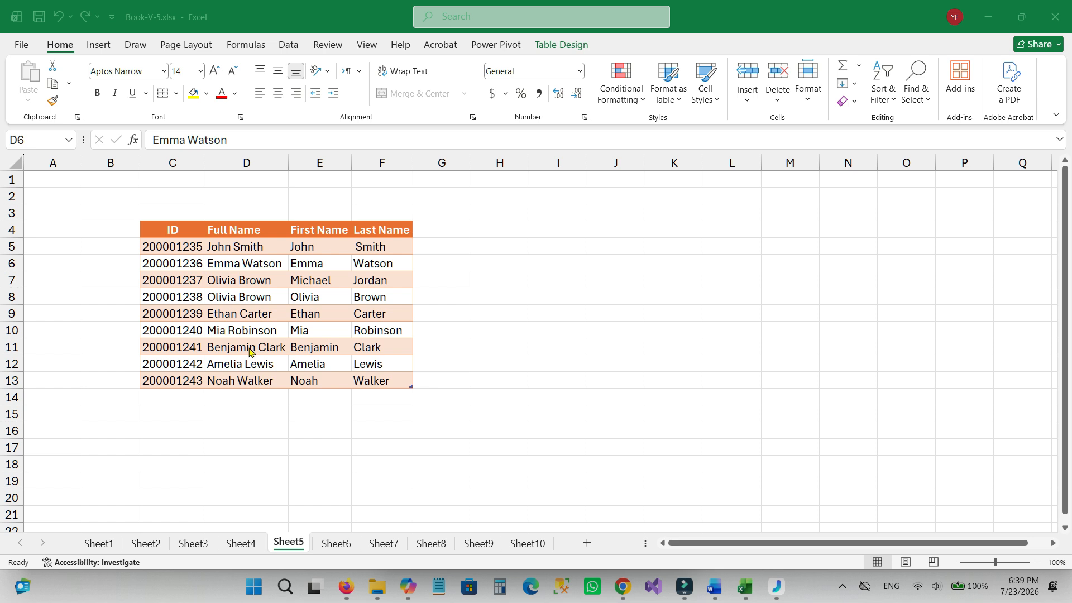
# Set the width of the Full Name column D to 20.
pyautogui.press('alt')
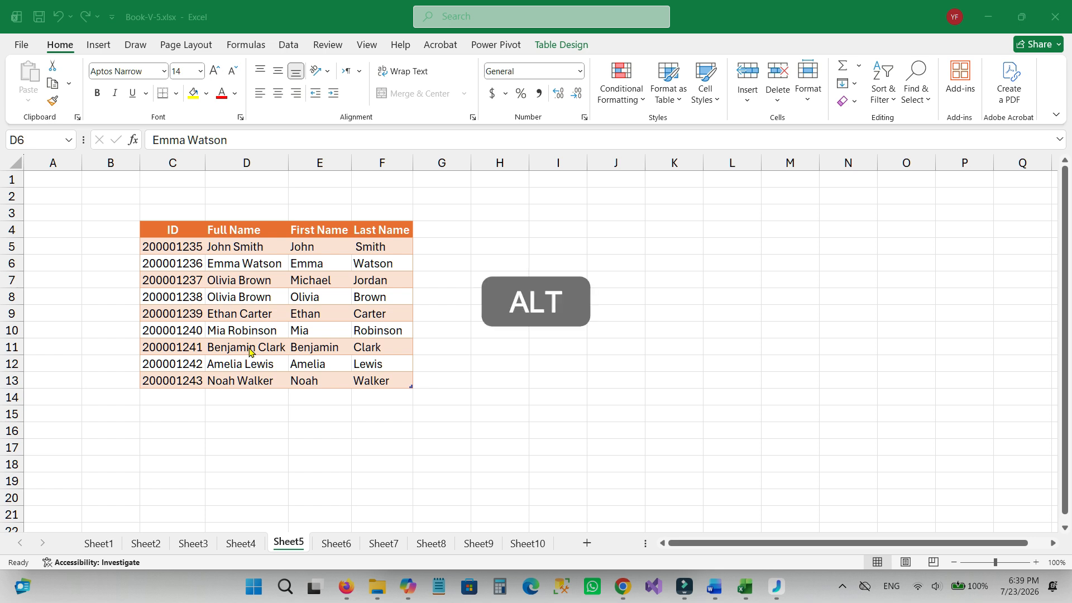
pyautogui.click(257, 347)
pyautogui.press('h')
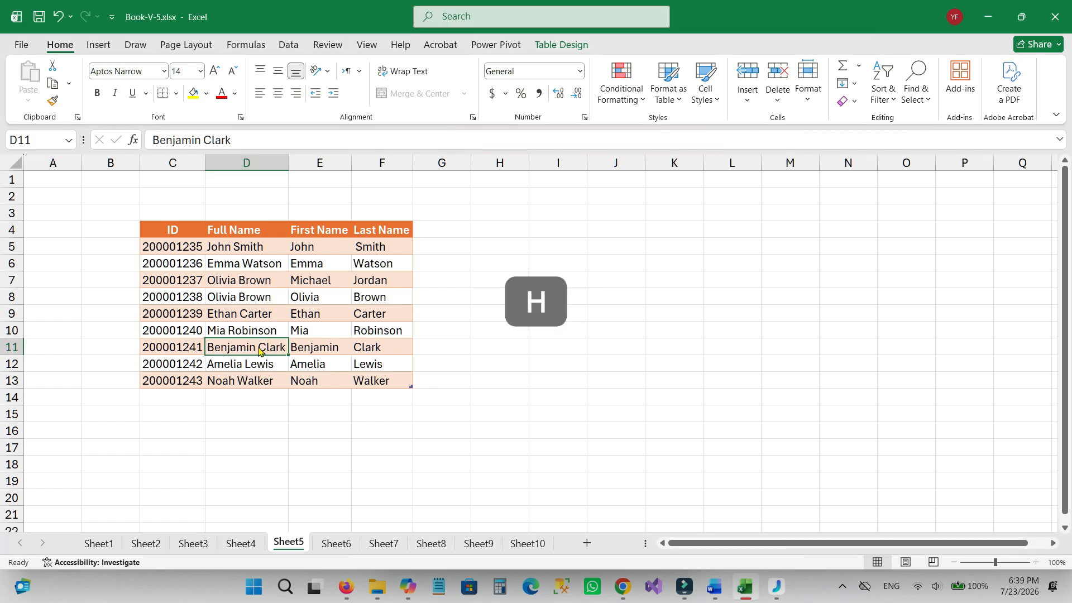
pyautogui.press('o')
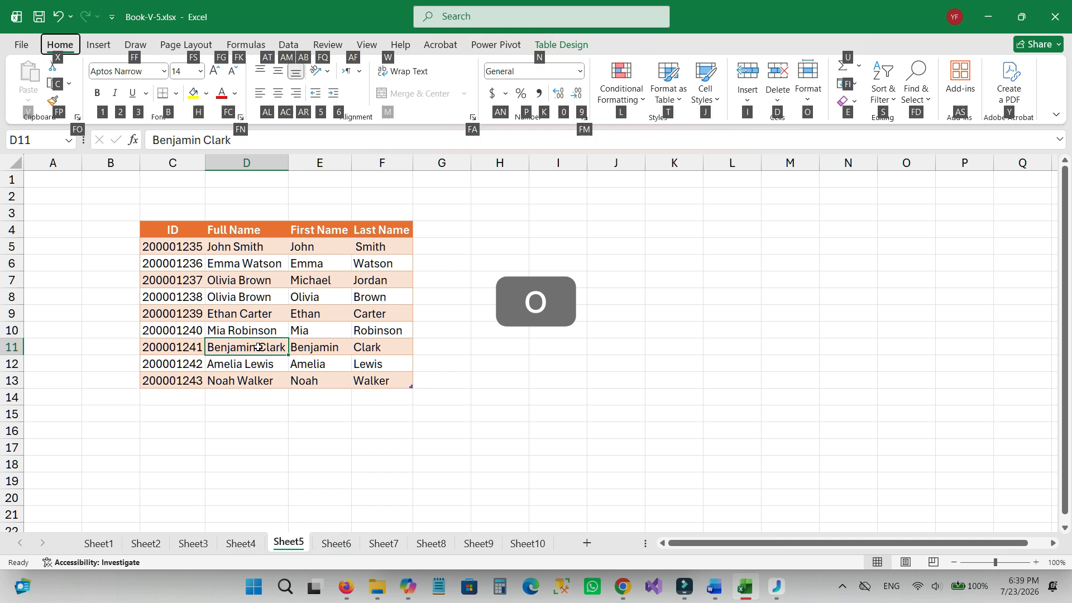
pyautogui.press('w')
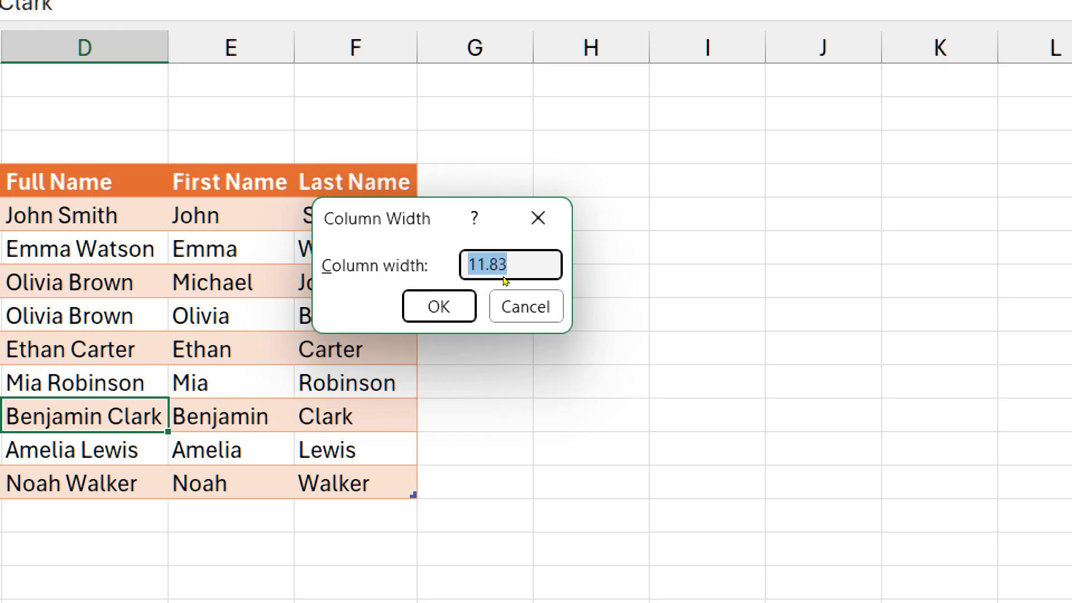
pyautogui.write('20')
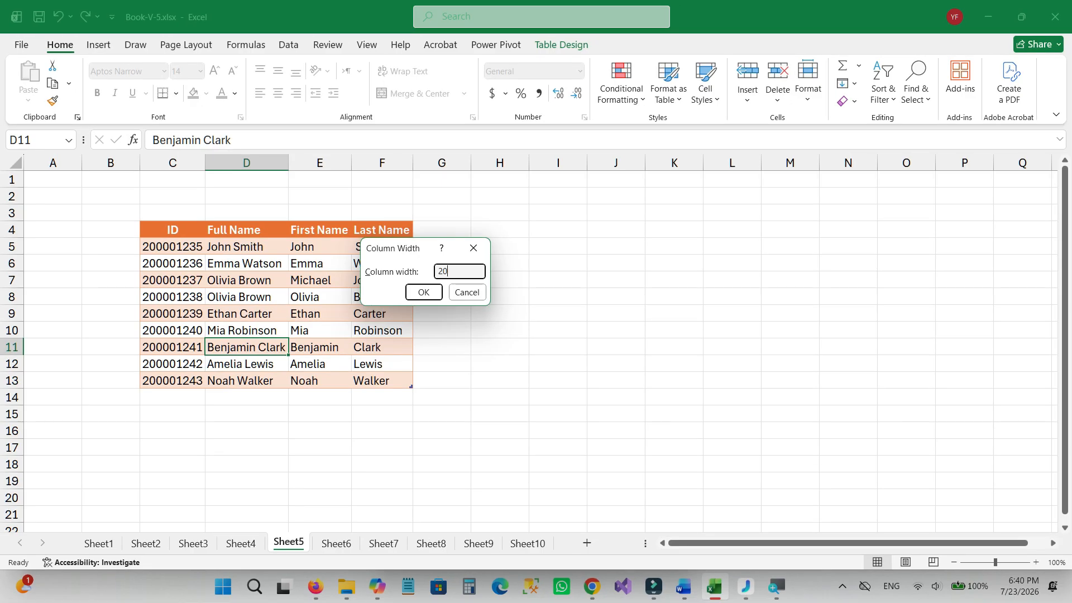
pyautogui.click(418, 291)
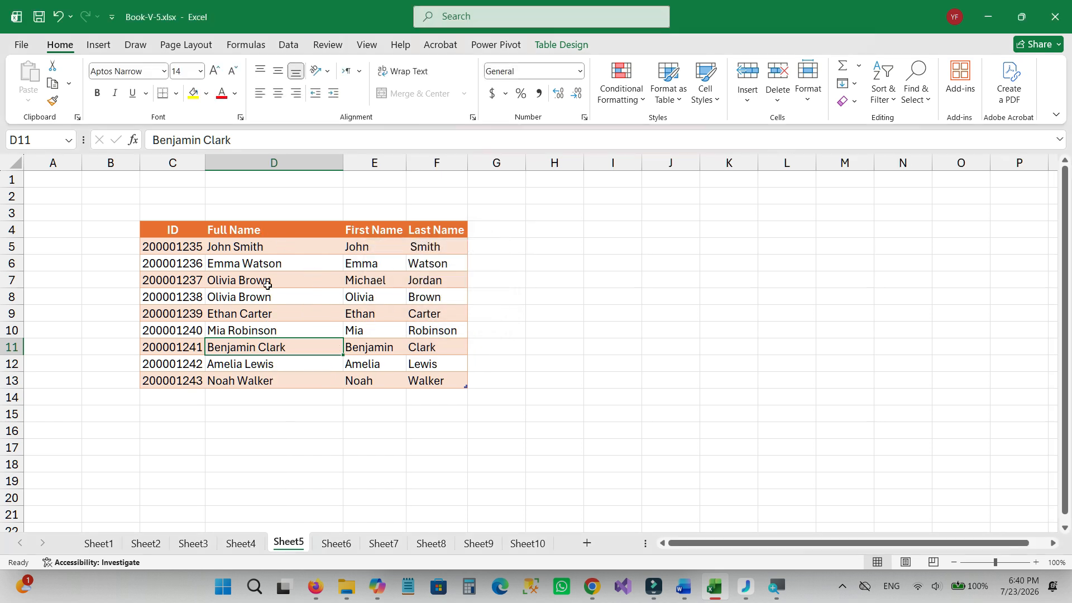
pyautogui.press('Up')
pyautogui.press('Up')
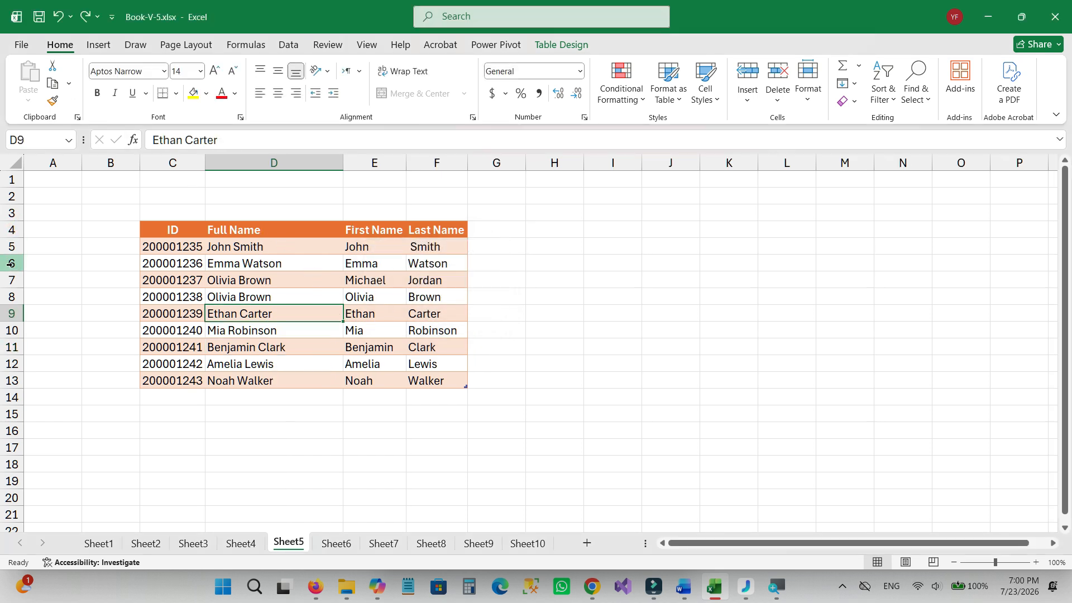
# Set the height of rows 4 to 13 on Sheet5 to 25.
pyautogui.moveTo(8, 233); pyautogui.dragTo(27, 381)
pyautogui.press('h')
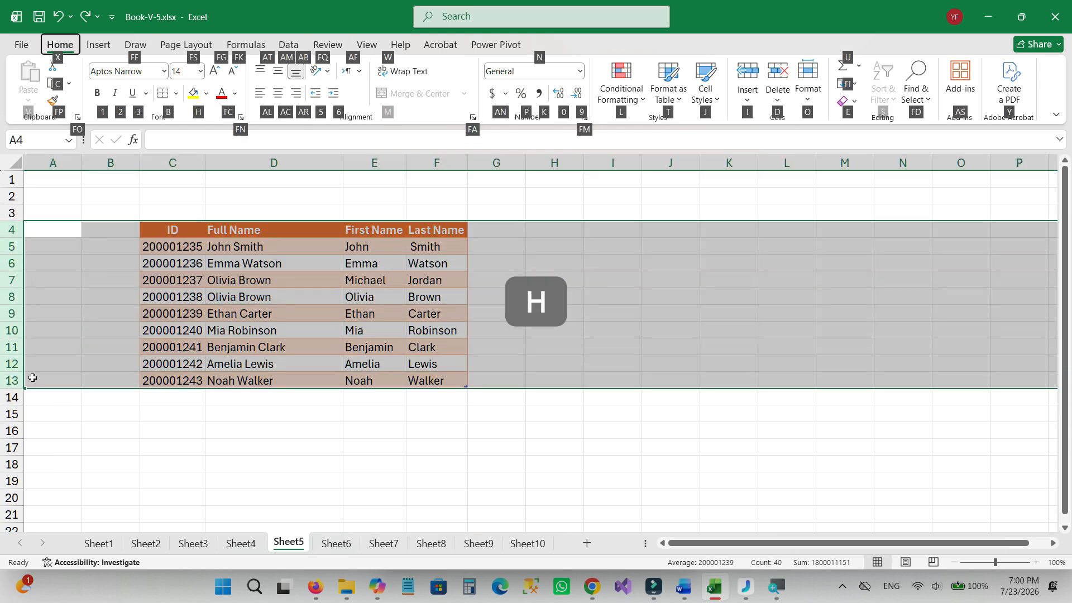
pyautogui.press('o')
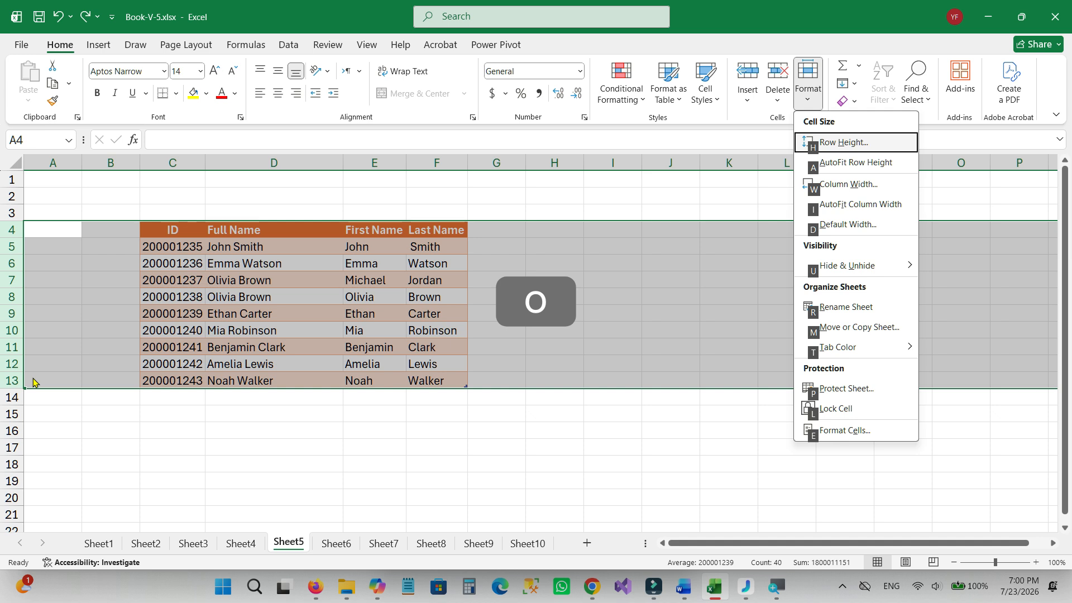
pyautogui.press('h')
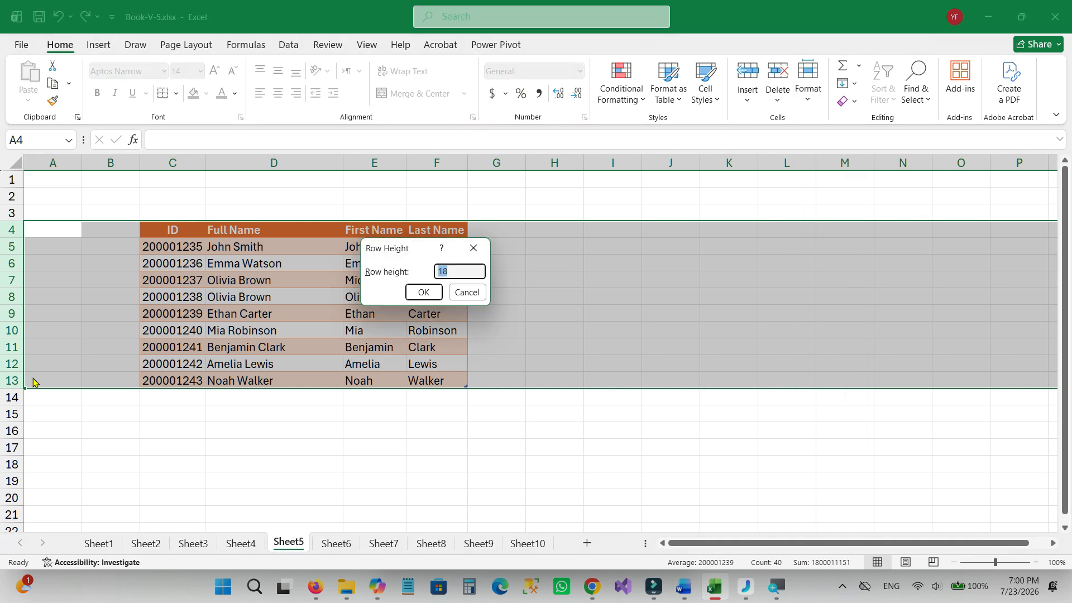
pyautogui.write('23')
pyautogui.write('5')
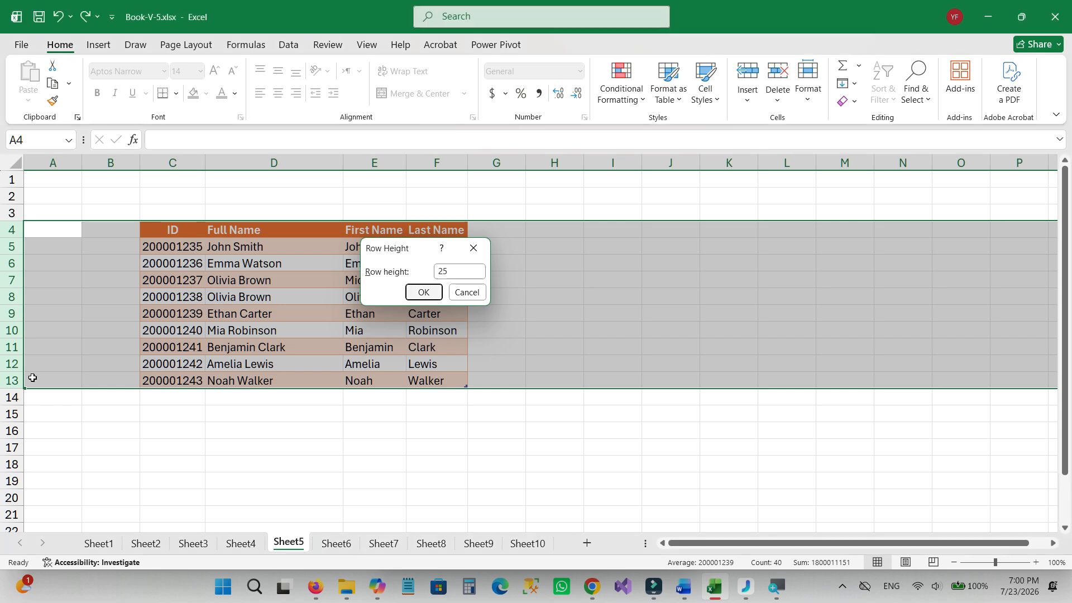
pyautogui.press('Return')
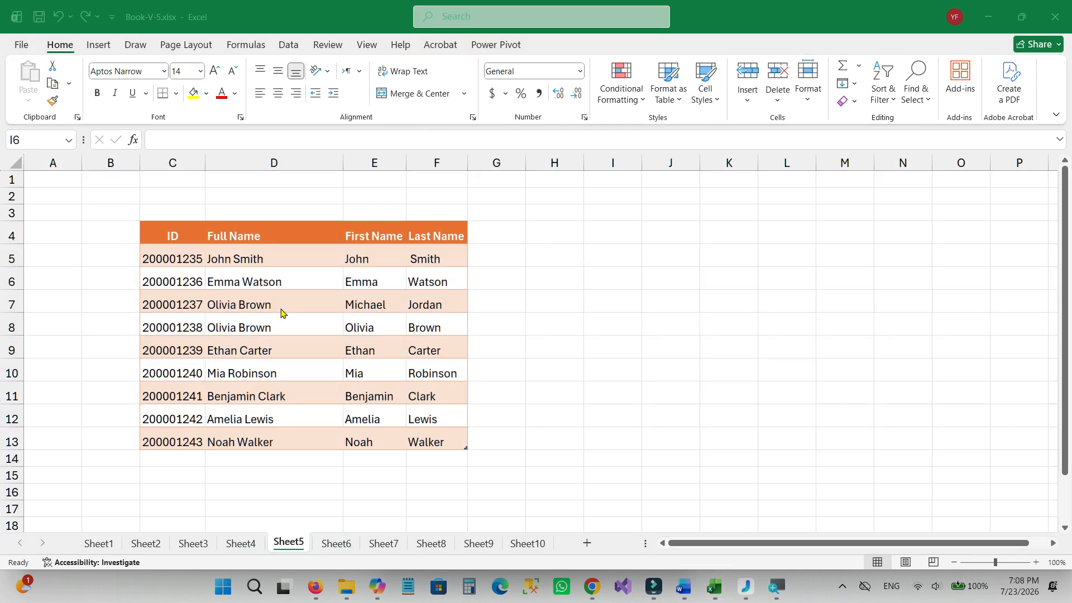
# AutoFit the row height of the table's data rows 5 to 13.
pyautogui.click(280, 308)
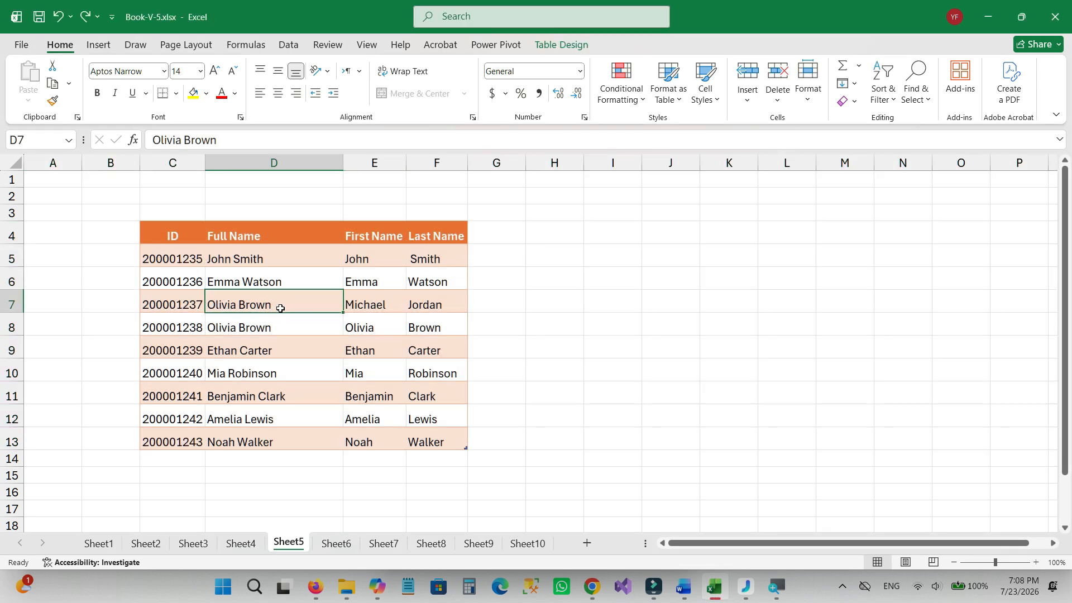
pyautogui.hotkey('ctrl', 'a')
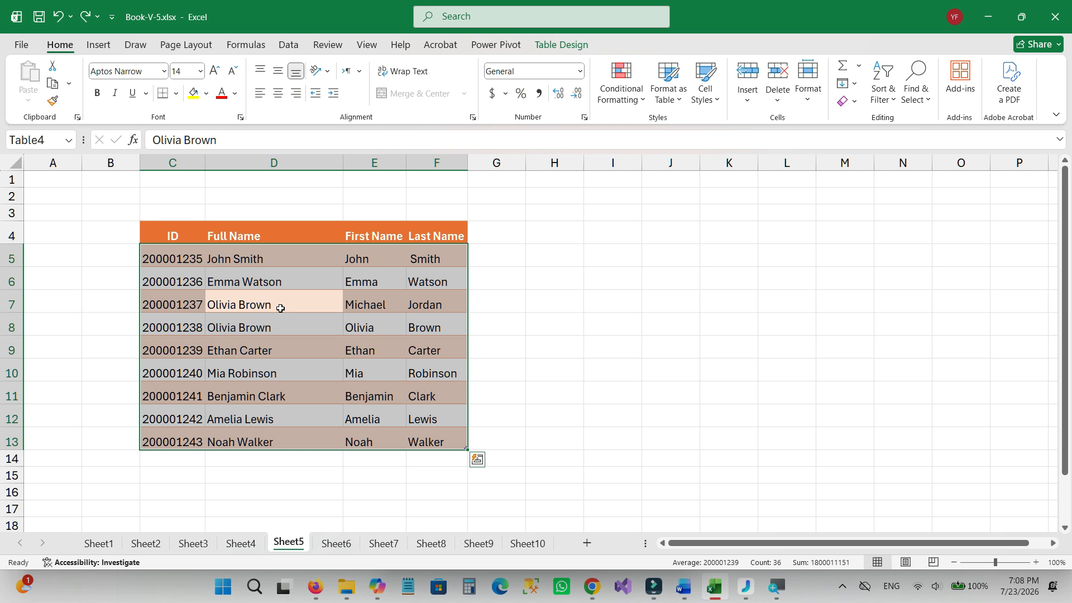
pyautogui.click(807, 98)
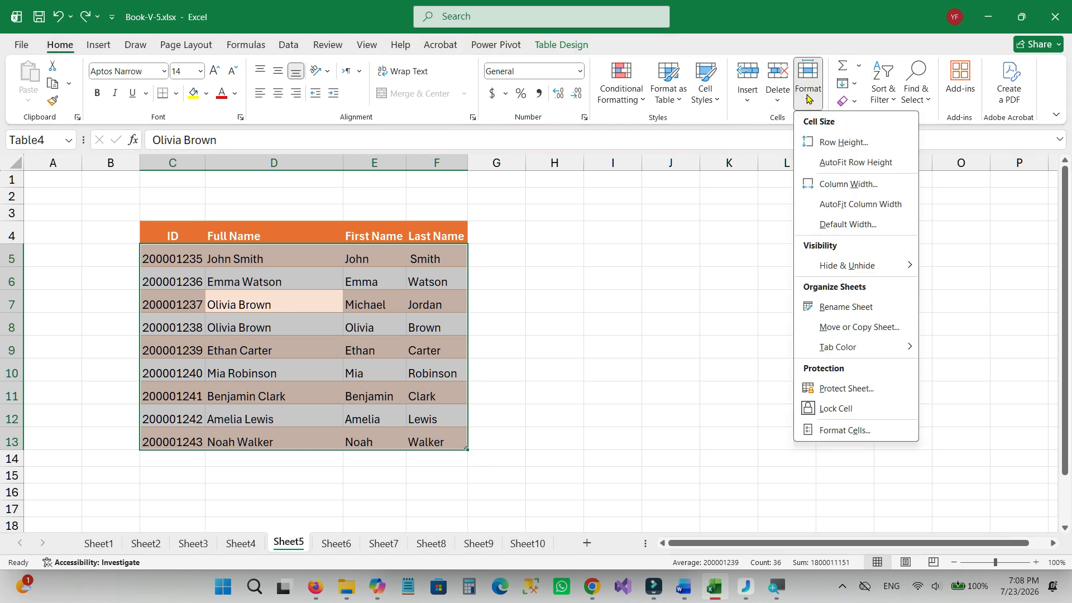
pyautogui.click(837, 164)
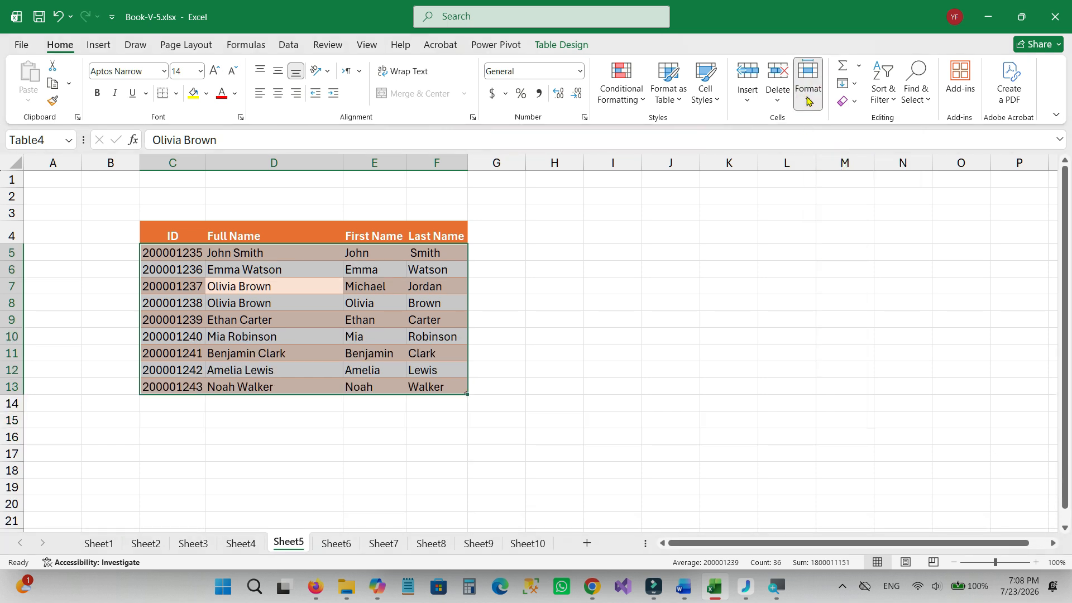
pyautogui.click(807, 101)
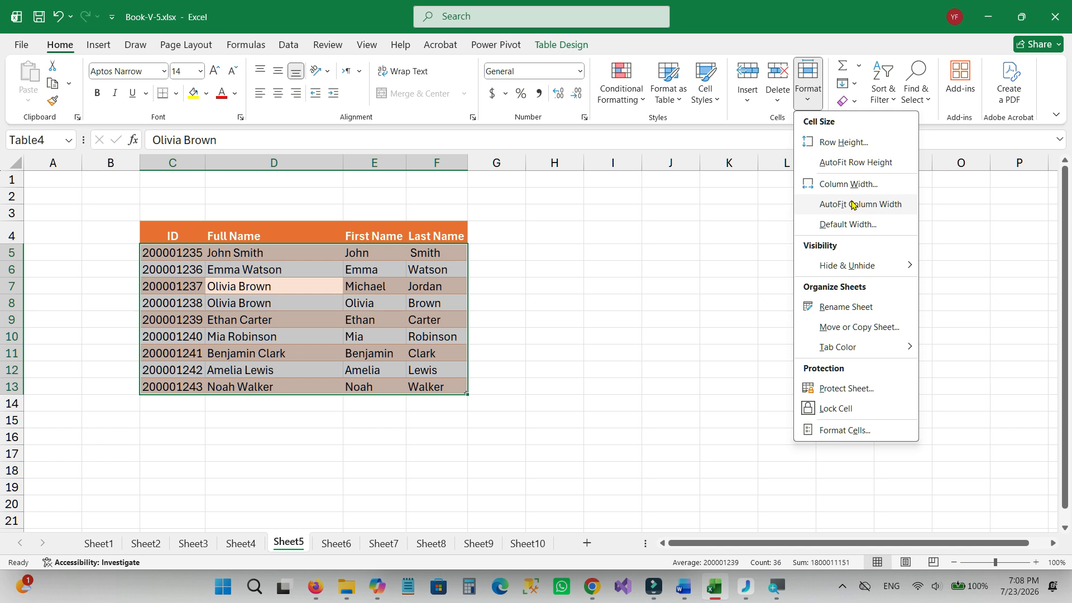
pyautogui.click(852, 161)
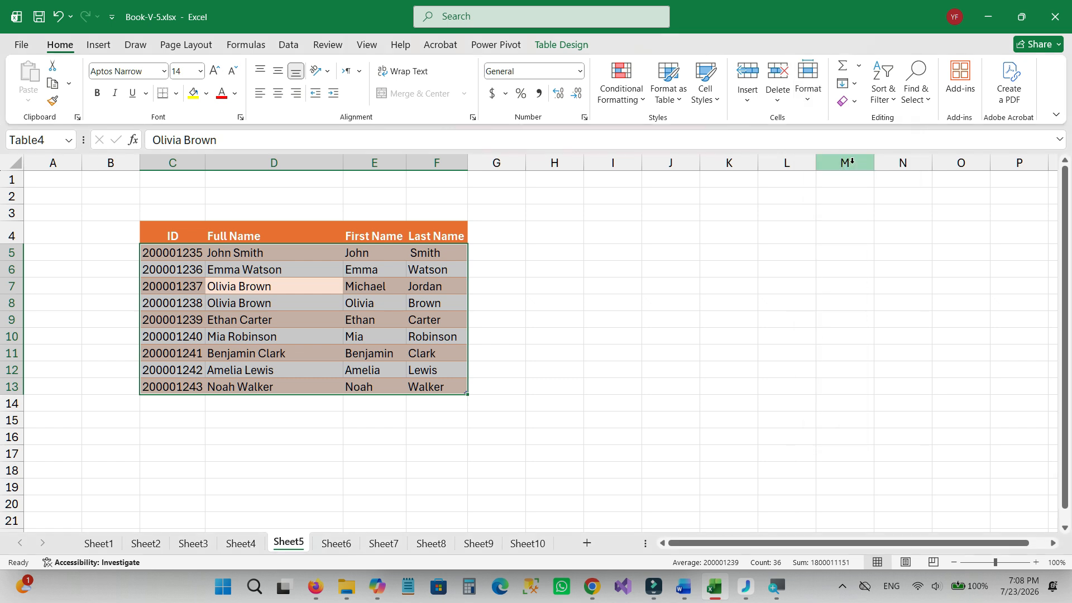
# AutoFit the widths of columns C to F to the selected table data.
pyautogui.click(811, 94)
pyautogui.click(848, 202)
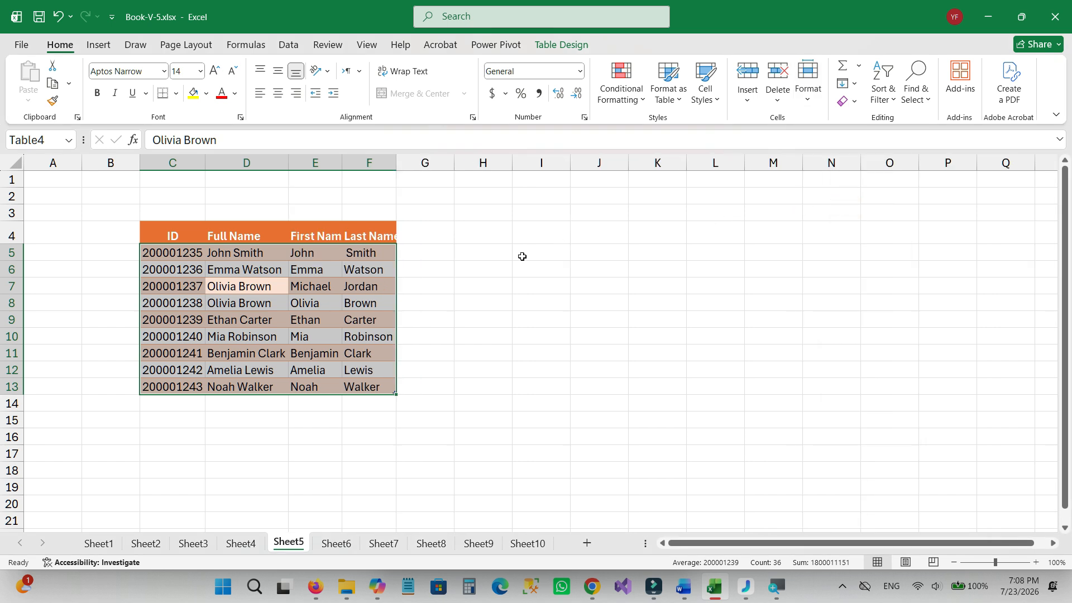
pyautogui.click(467, 254)
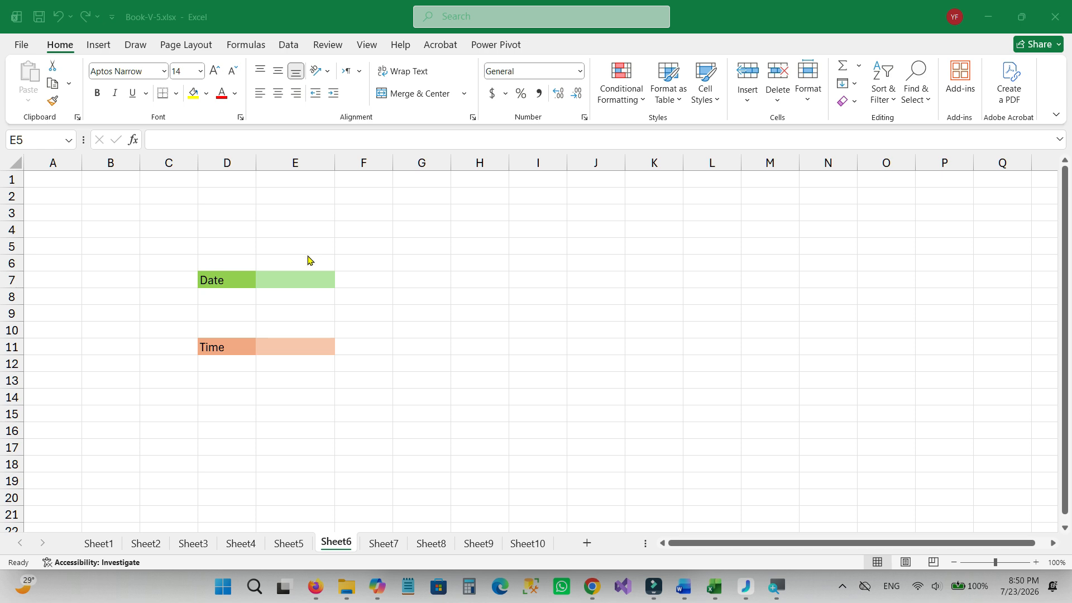
# Insert the current date in cell E7 beside the Date label on Sheet6.
pyautogui.click(311, 286)
pyautogui.hotkey('ctrl', ';')
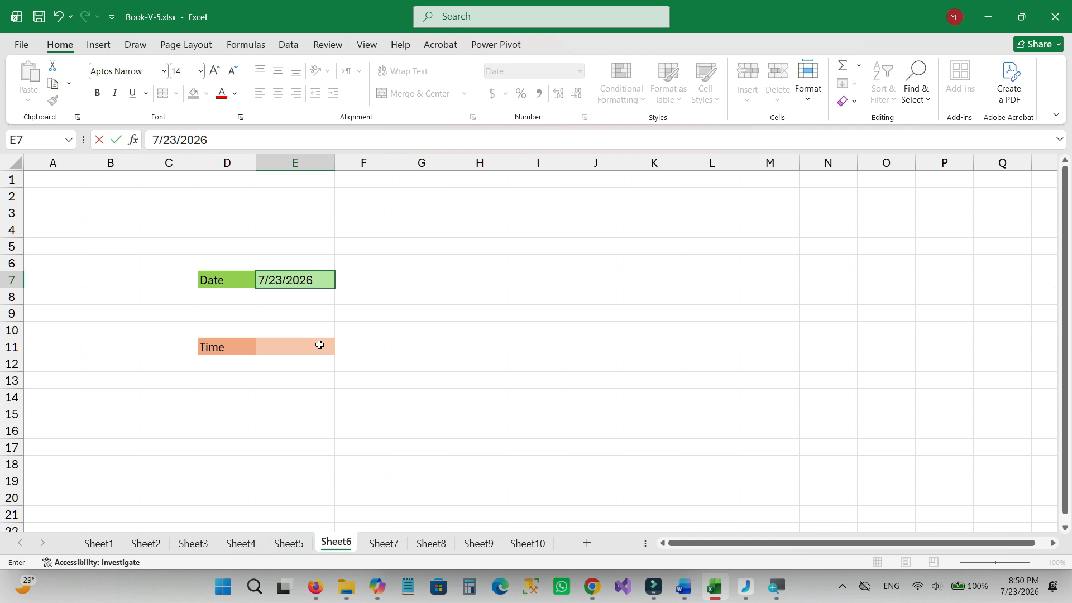
pyautogui.click(392, 361)
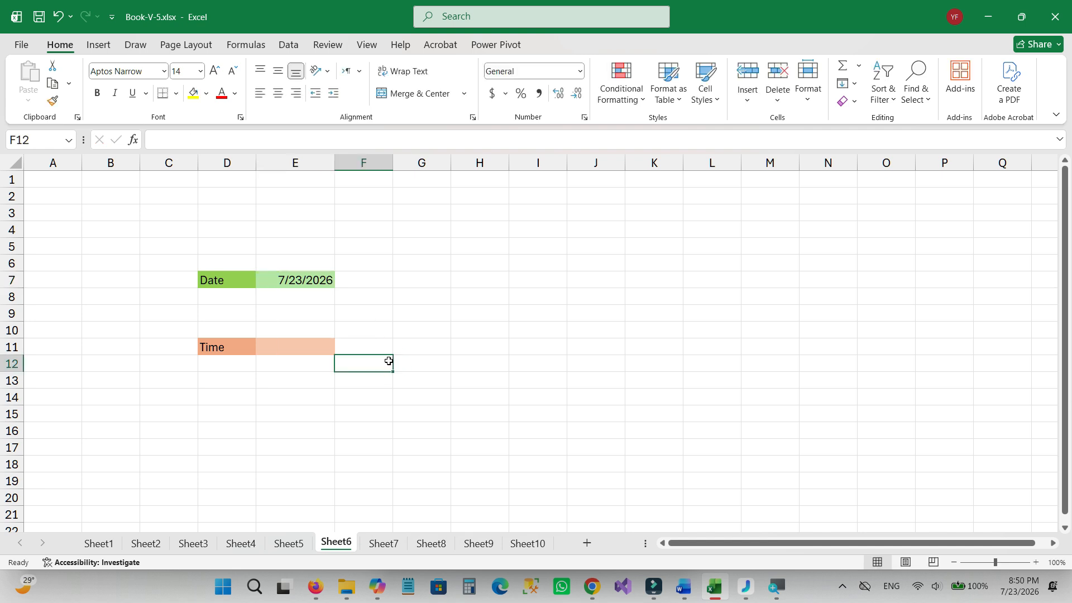
# Insert the current time in cell E11 beside the Time label.
pyautogui.click(308, 358)
pyautogui.click(307, 350)
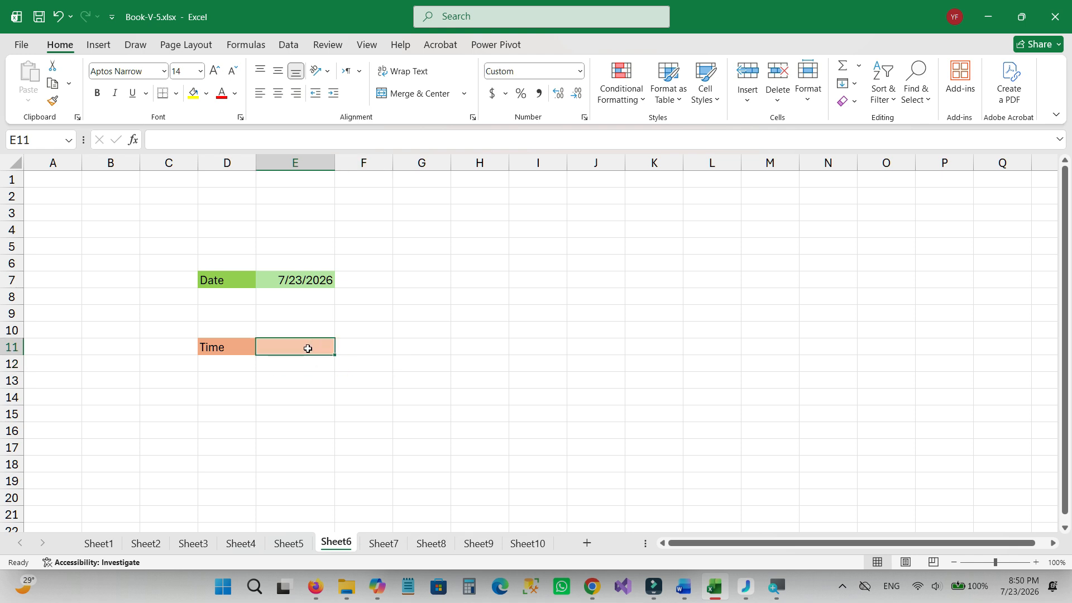
pyautogui.press('ctrl')
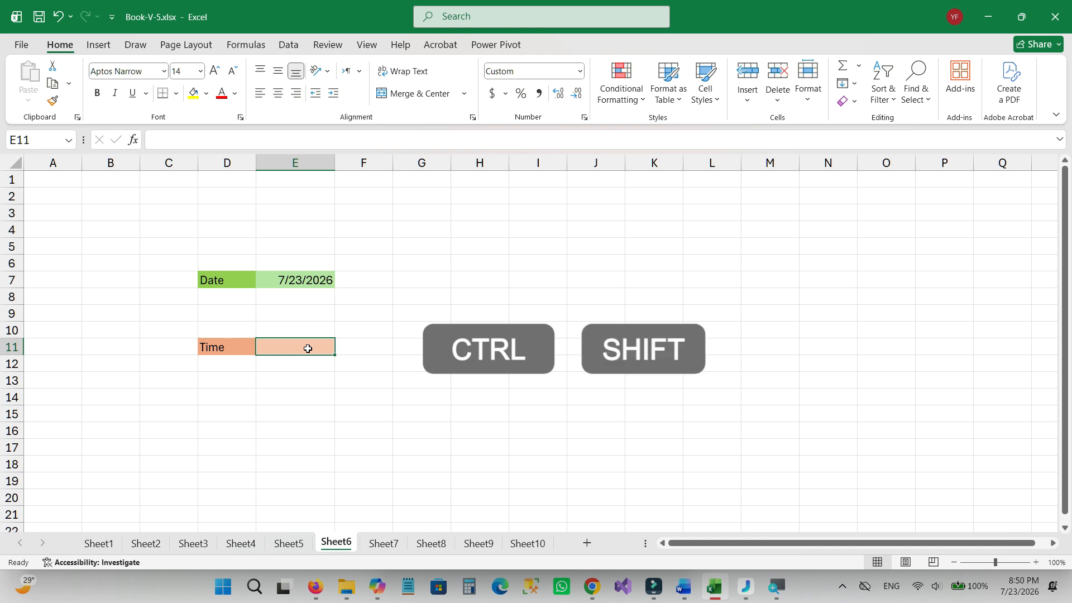
pyautogui.hotkey('ctrl', 'shift', ';')
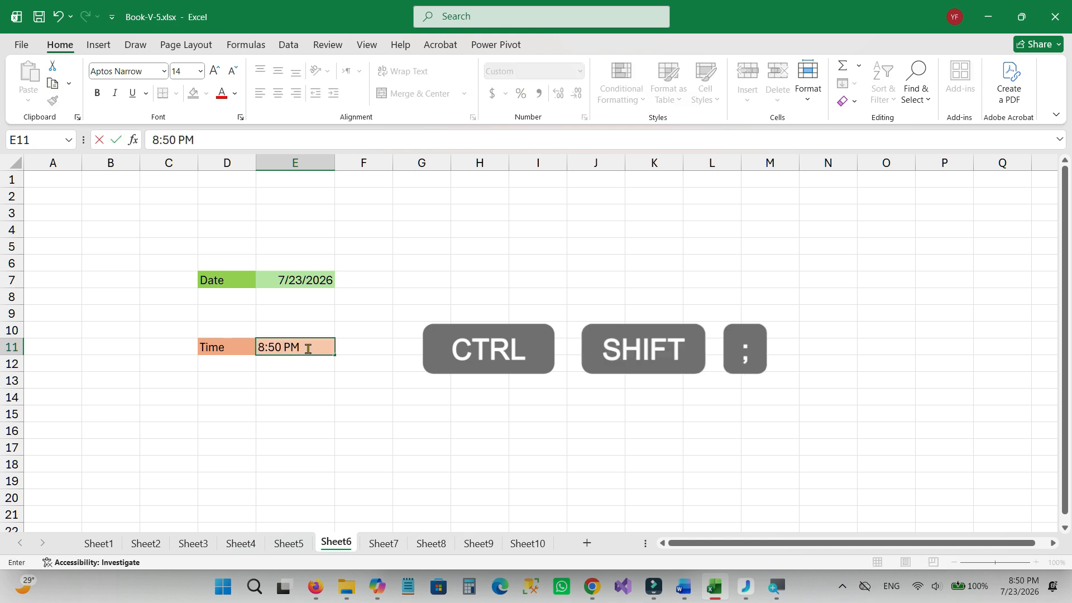
pyautogui.click(337, 330)
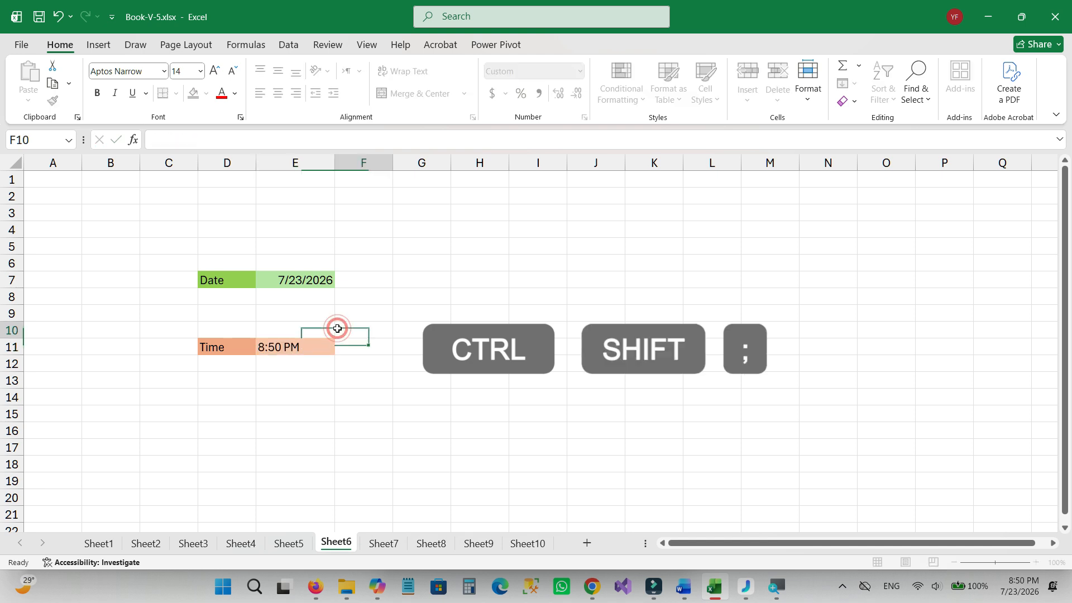
pyautogui.click(332, 367)
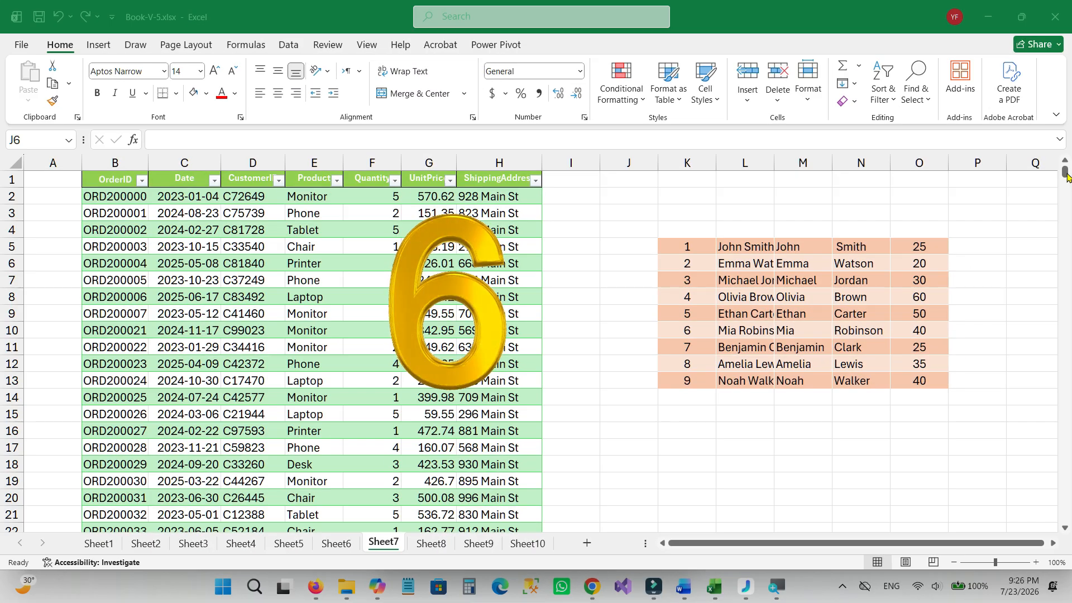
# Select all data of the order table on Sheet7, and then the separate name list in K5:O13.
pyautogui.moveTo(1065, 172)
pyautogui.mouseDown()
pyautogui.moveTo(1056, 342)
pyautogui.moveTo(1052, 164)
pyautogui.mouseUp()
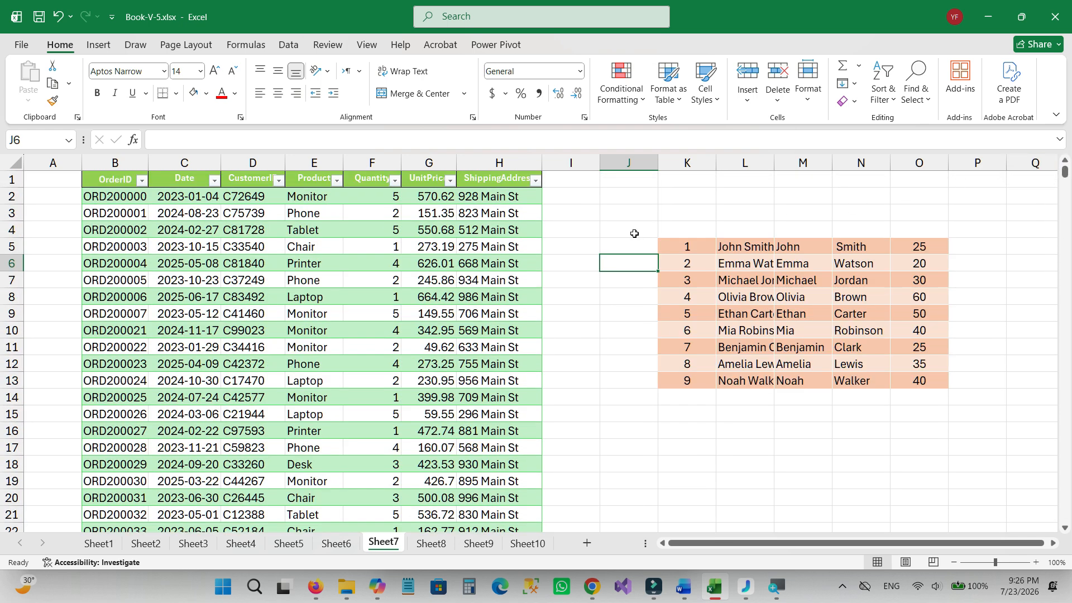
pyautogui.click(256, 313)
pyautogui.hotkey('ctrl', 'a')
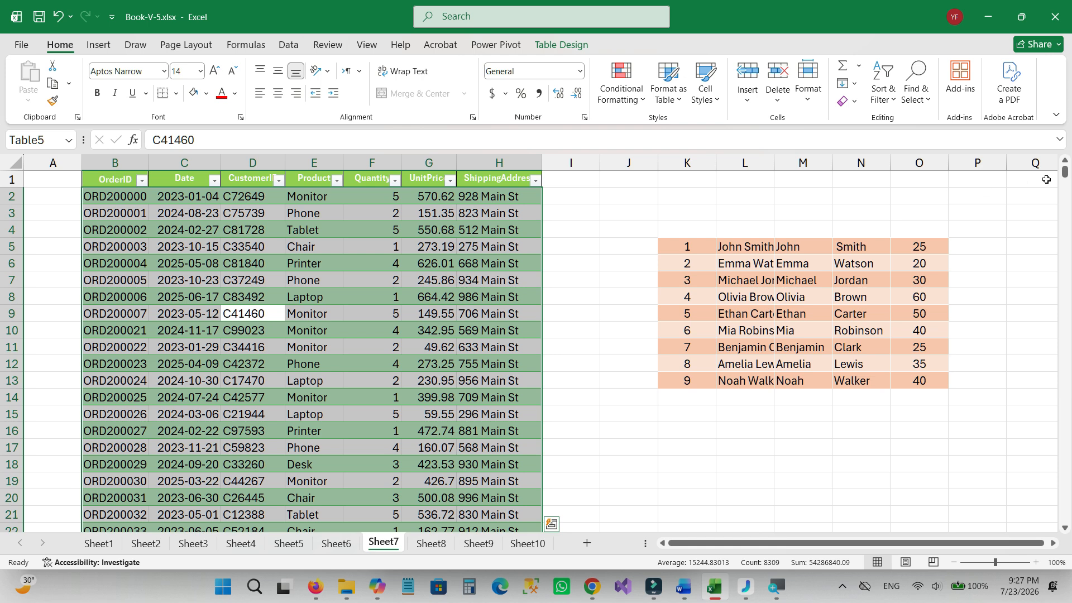
pyautogui.moveTo(1064, 178)
pyautogui.mouseDown()
pyautogui.moveTo(1067, 204)
pyautogui.moveTo(1065, 171)
pyautogui.mouseUp()
pyautogui.click(816, 331)
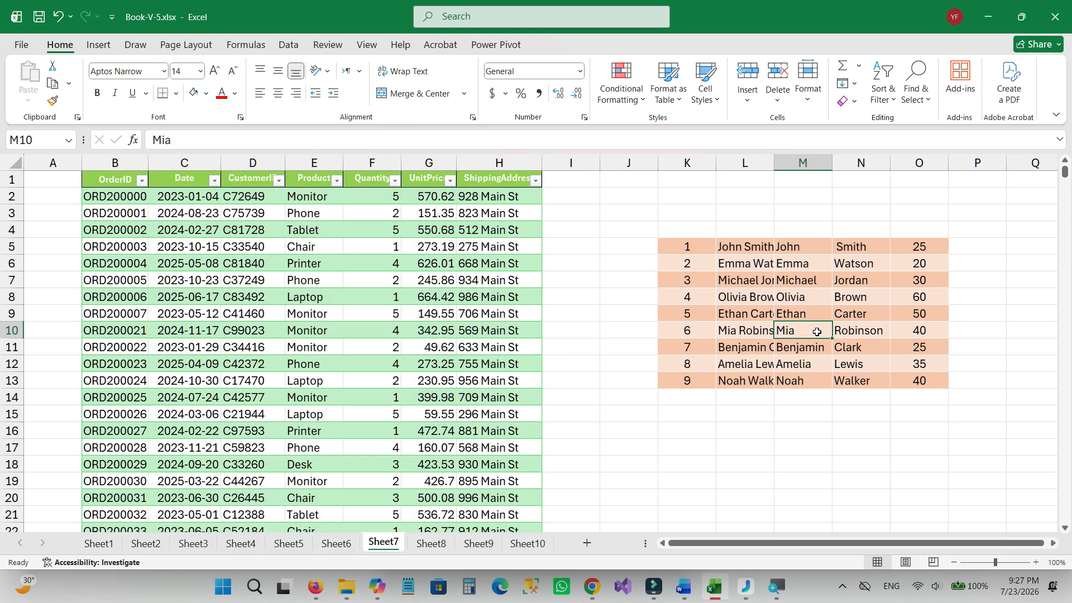
pyautogui.hotkey('ctrl', 'a')
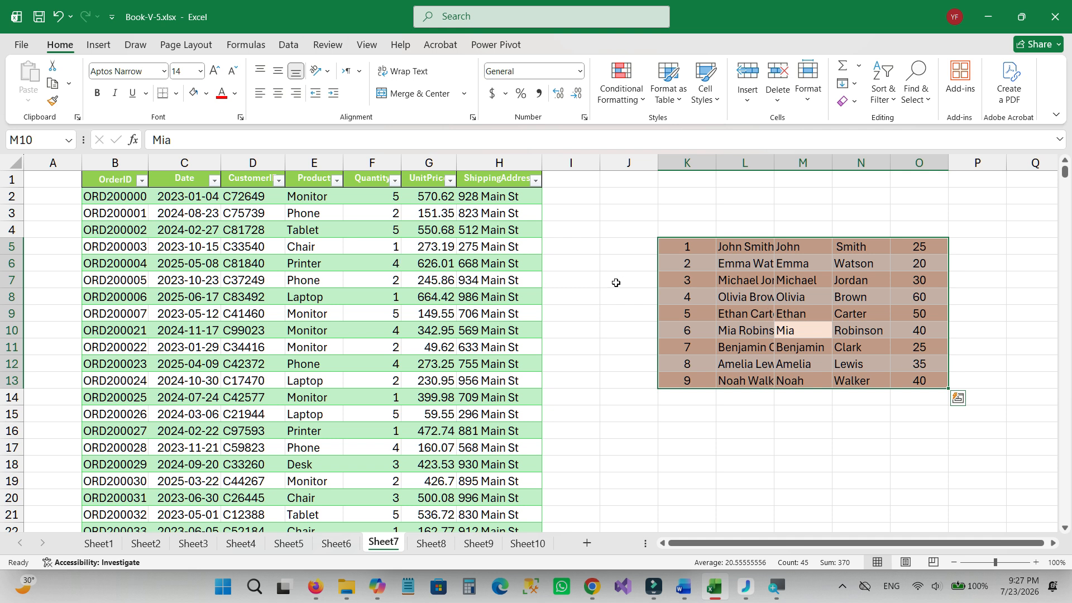
# Starting from a ShippingAddress cell, select the order table and extend the selection to the entire worksheet.
pyautogui.click(479, 270)
pyautogui.hotkey('ctrl', 'a')
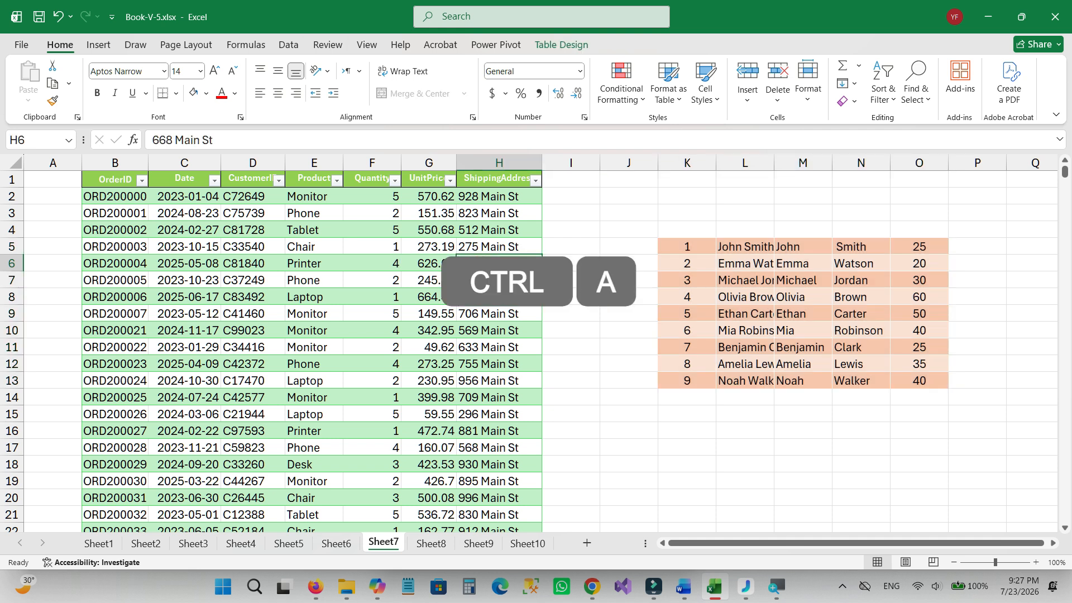
pyautogui.hotkey('ctrl', 'a')
pyautogui.hotkey('ctrl', 'a')
pyautogui.hotkey('ctrl', 'a')
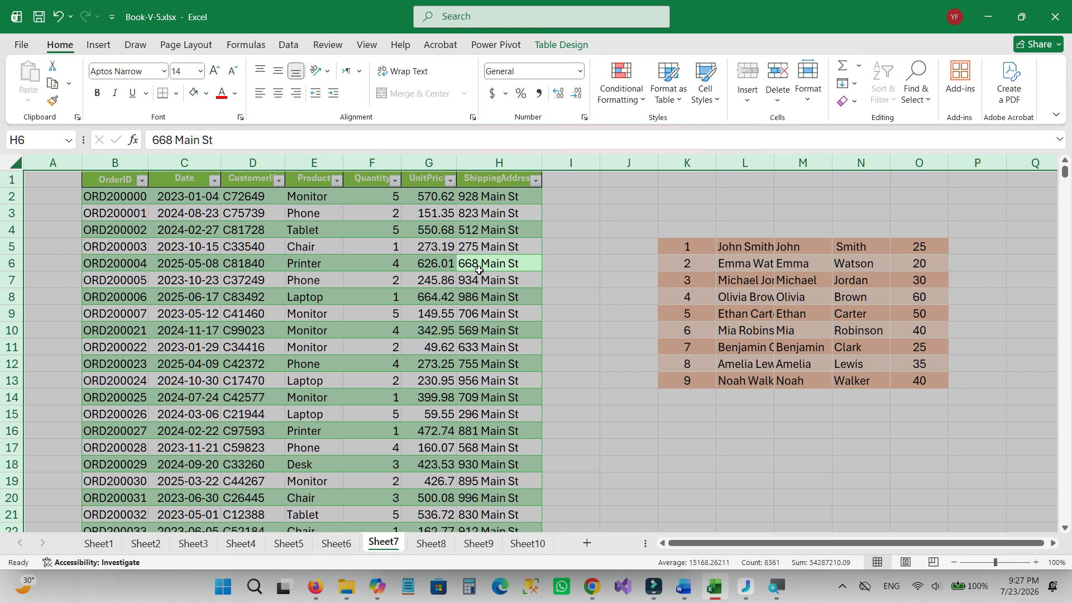
pyautogui.click(612, 261)
# Select the name list in K5:O13 and expand the selection to the whole sheet, then clear it.
pyautogui.click(719, 304)
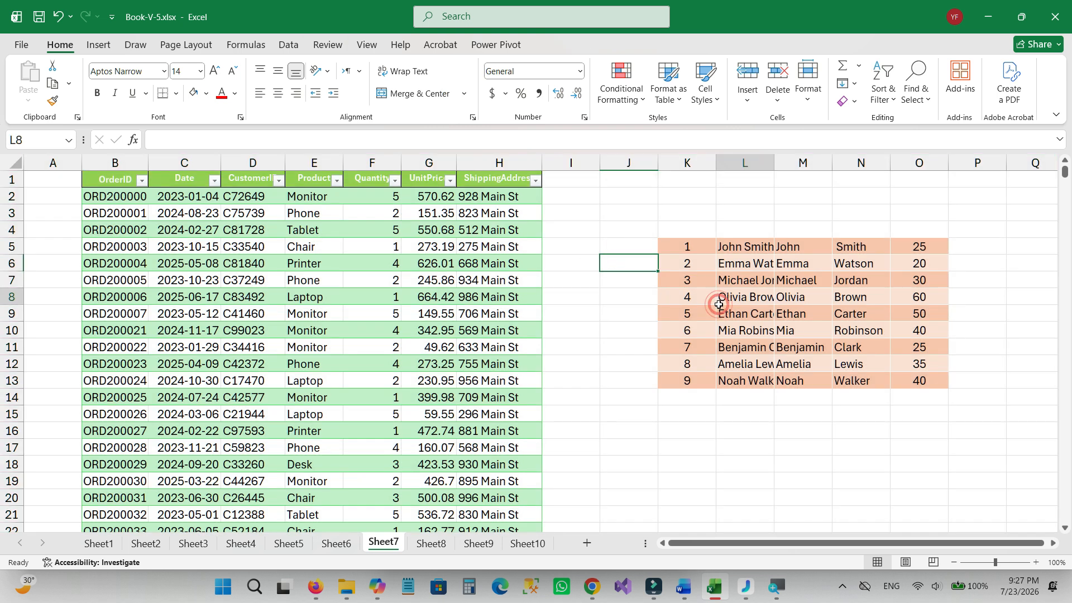
pyautogui.hotkey('ctrl', 'a')
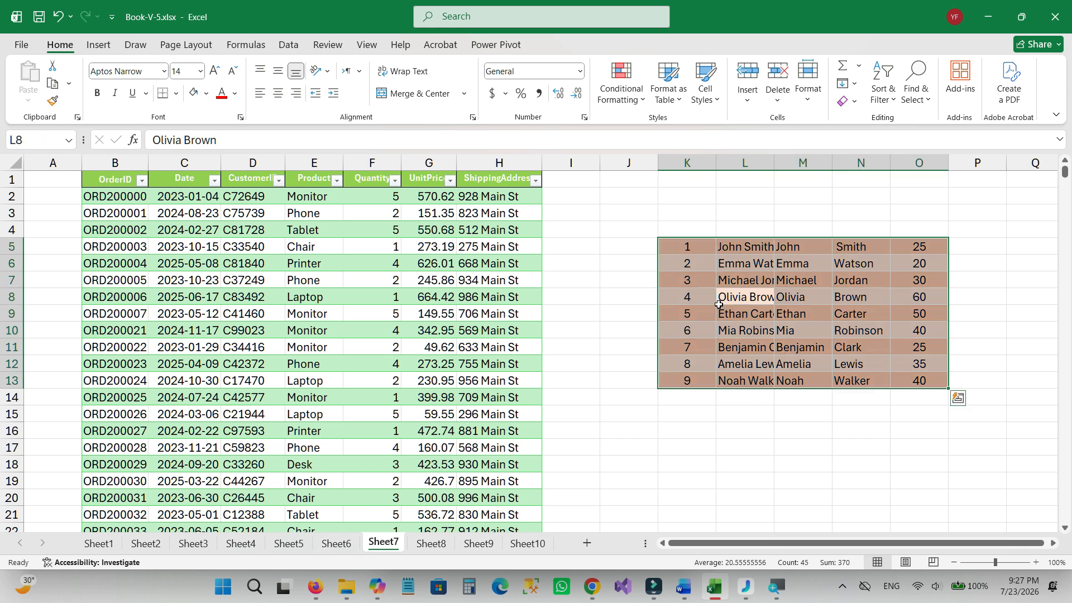
pyautogui.hotkey('ctrl', 'a')
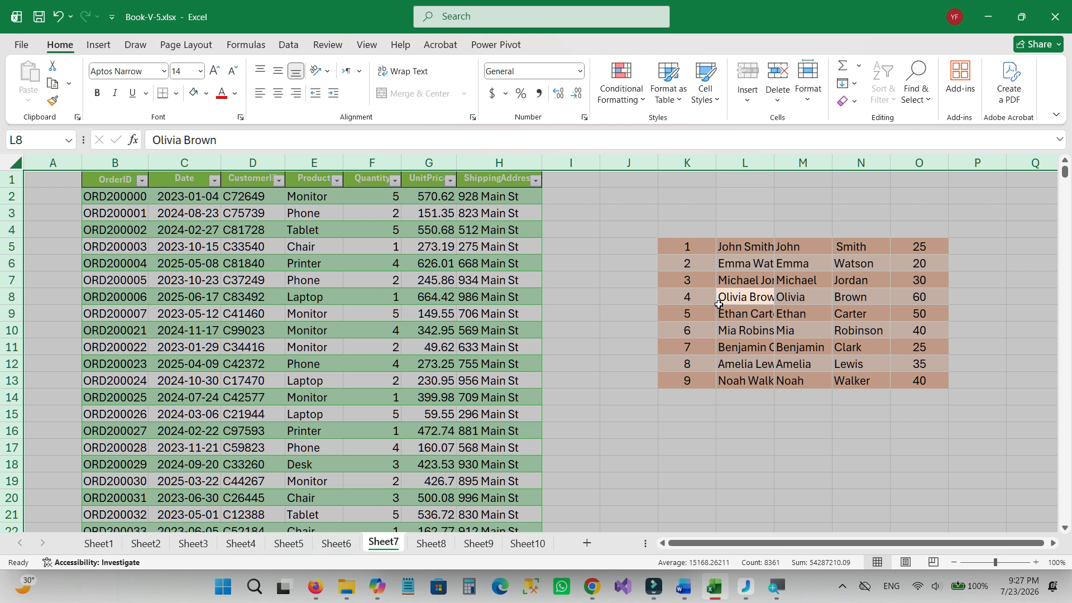
pyautogui.click(618, 250)
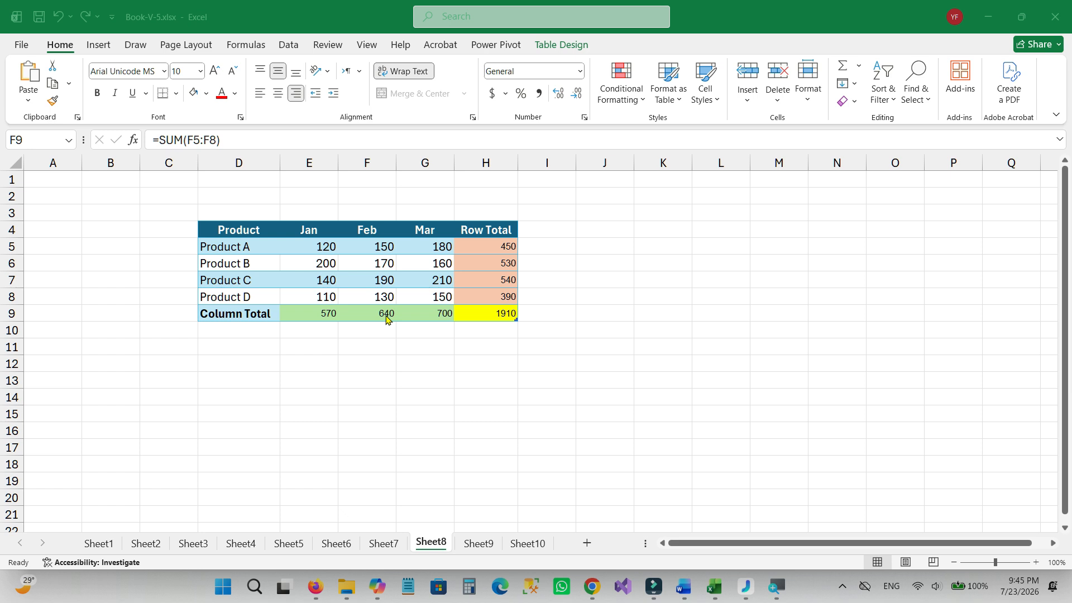
# Format the Feb column total in F9 on Sheet8 as Currency with the $ symbol and 2 decimal places.
pyautogui.click(386, 315)
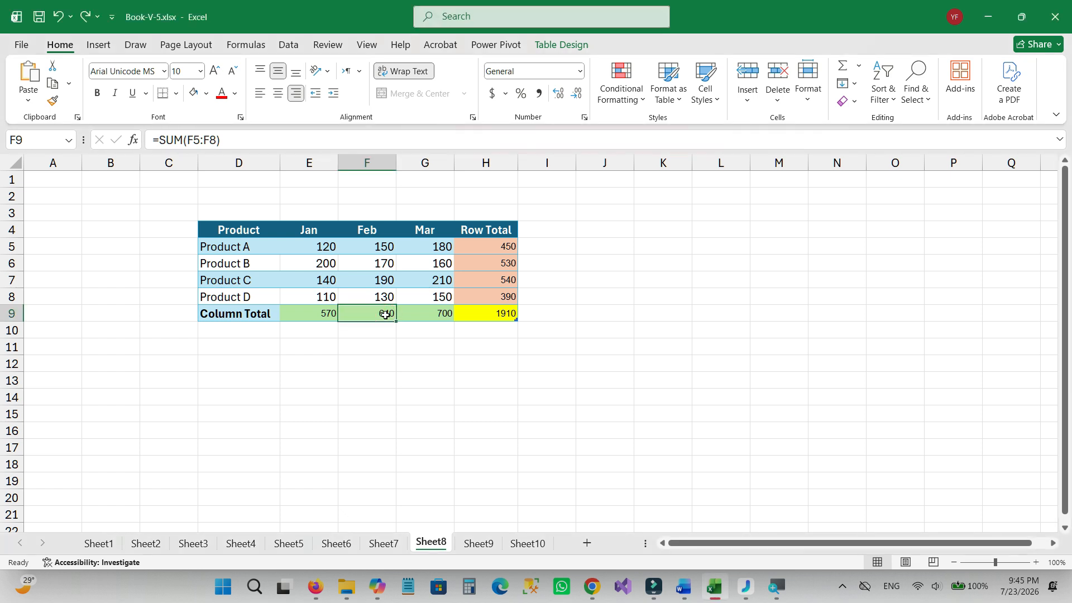
pyautogui.hotkey('ctrl', '1')
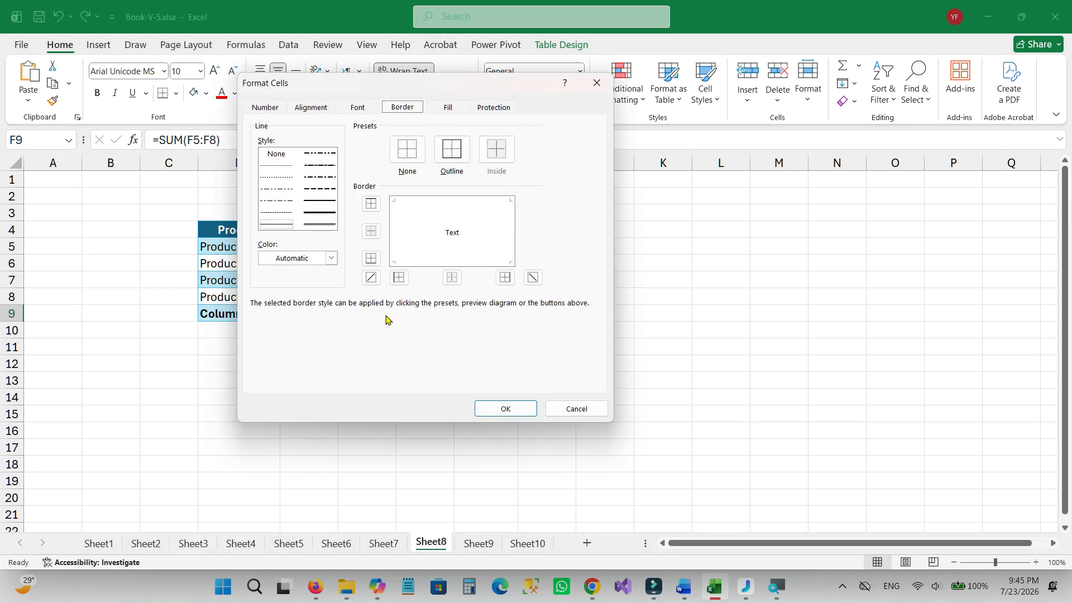
pyautogui.click(271, 113)
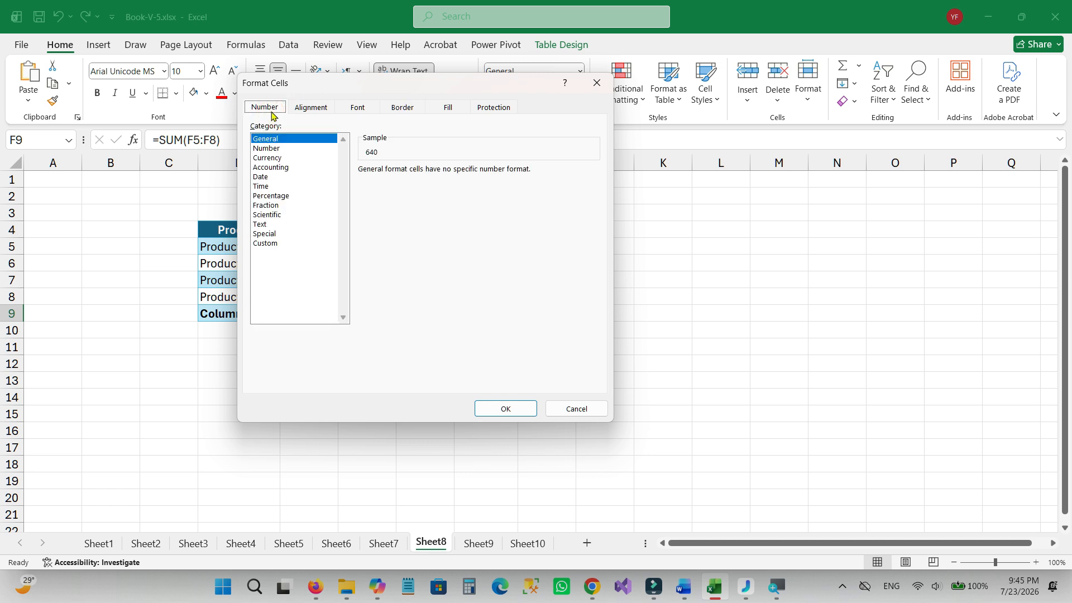
pyautogui.click(273, 161)
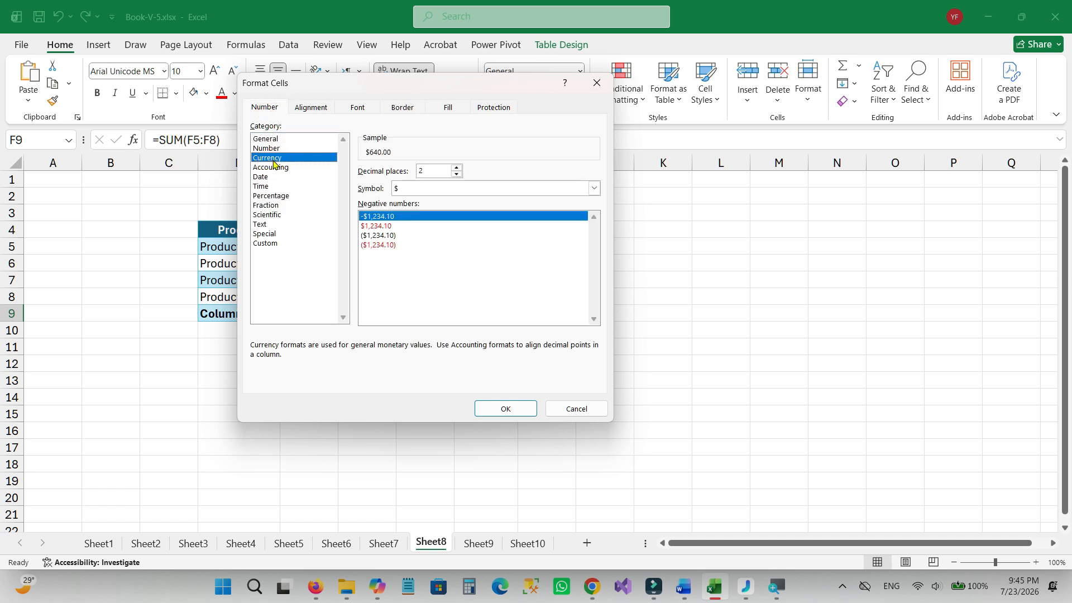
pyautogui.click(507, 408)
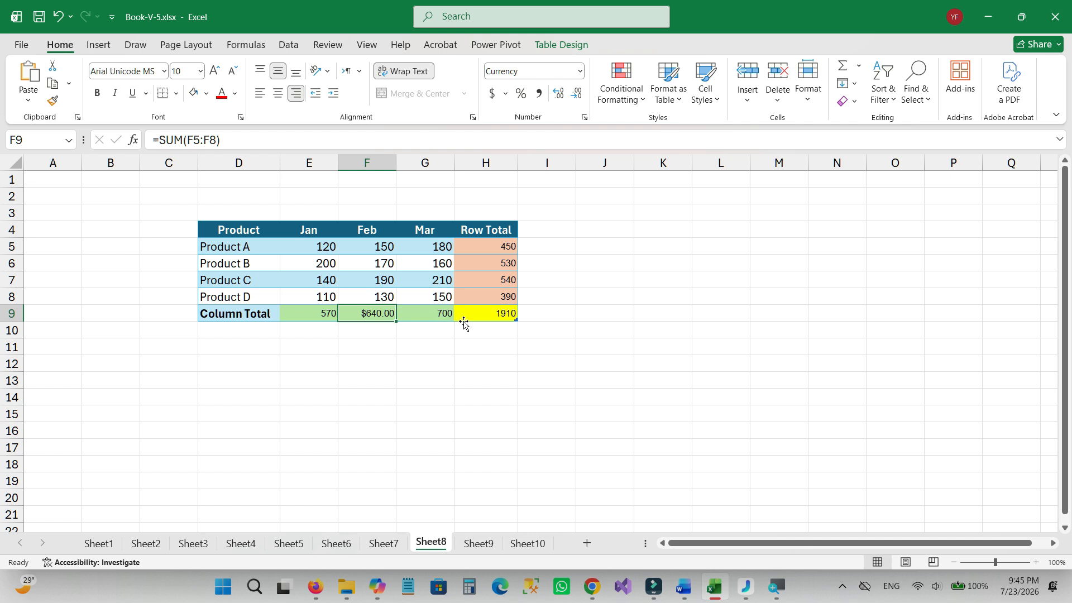
# Apply a thick outline border to the grand total cell H9 on Sheet8.
pyautogui.click(485, 316)
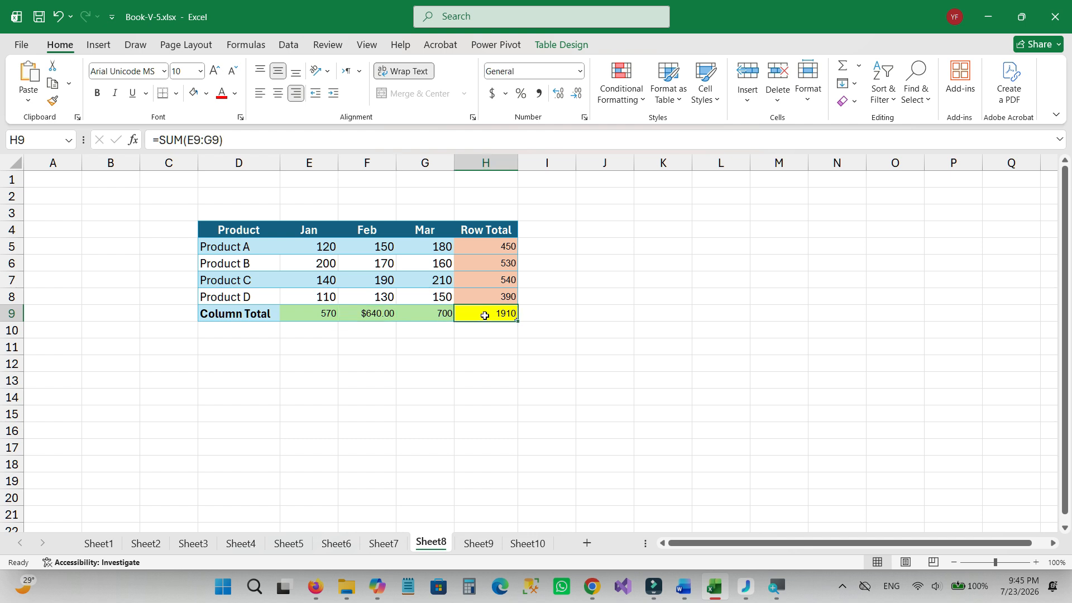
pyautogui.hotkey('ctrl', '1')
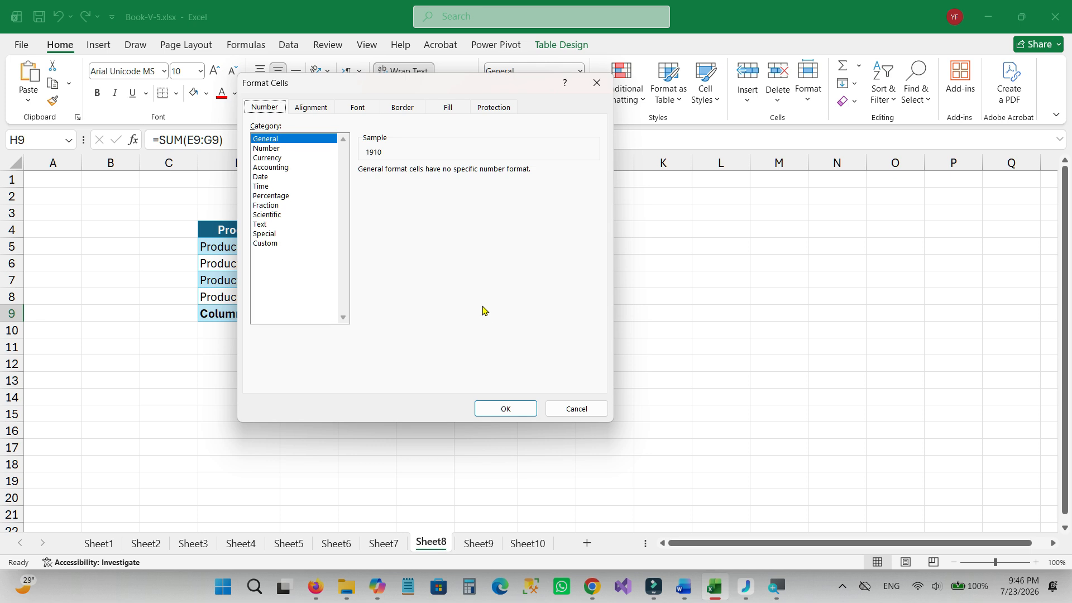
pyautogui.click(402, 108)
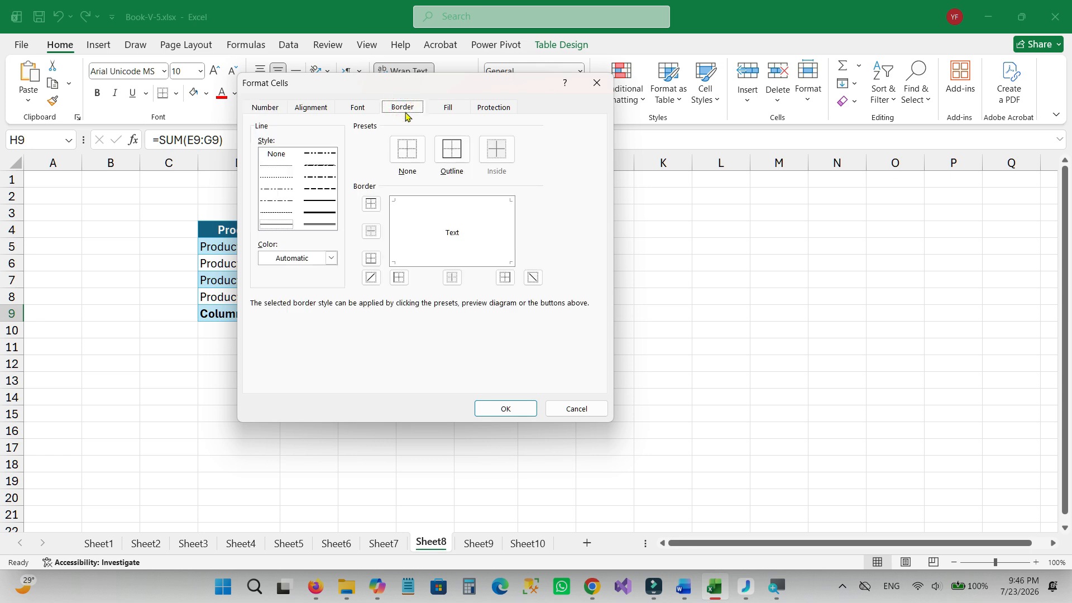
pyautogui.click(328, 213)
pyautogui.click(445, 152)
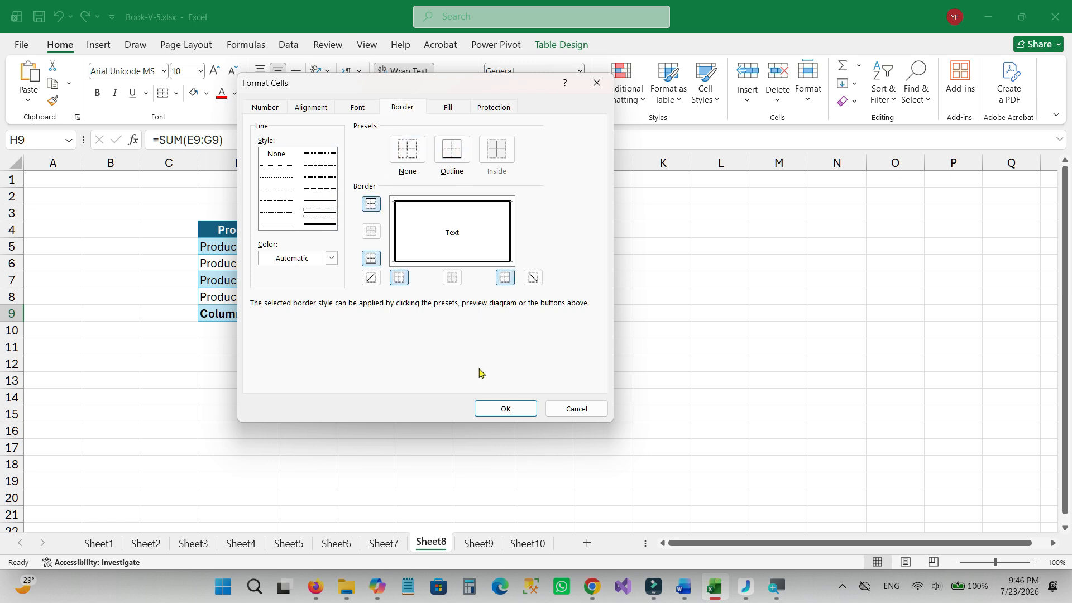
pyautogui.click(493, 409)
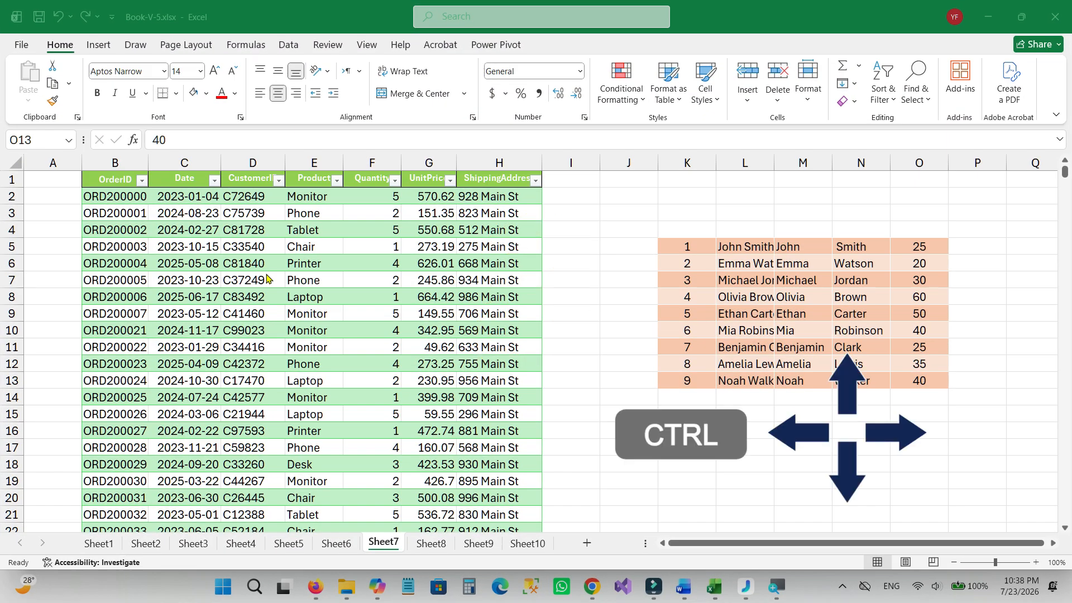
# From a Product cell in the Sheet7 order table, jump to the column's last row, its header, the last header column and the first.
pyautogui.click(293, 313)
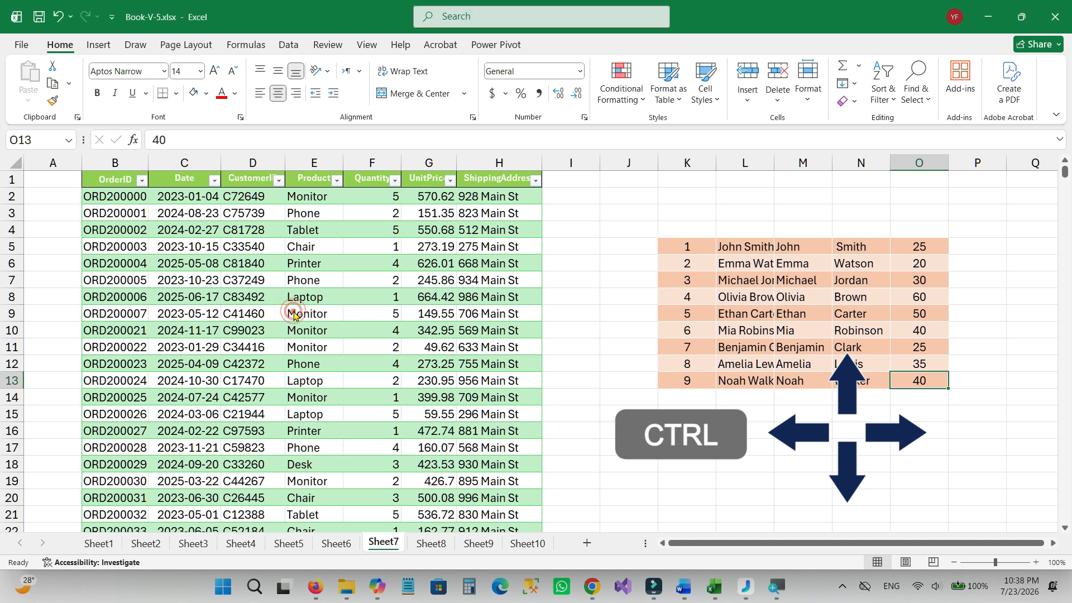
pyautogui.doubleClick(293, 313)
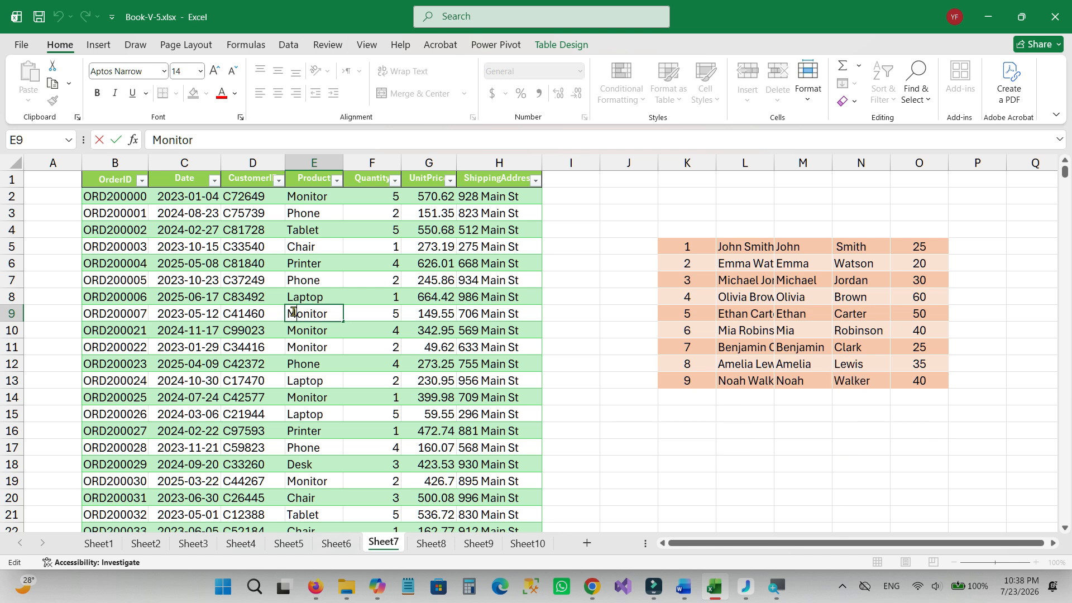
pyautogui.click(308, 296)
pyautogui.hotkey('ctrl', 'Down')
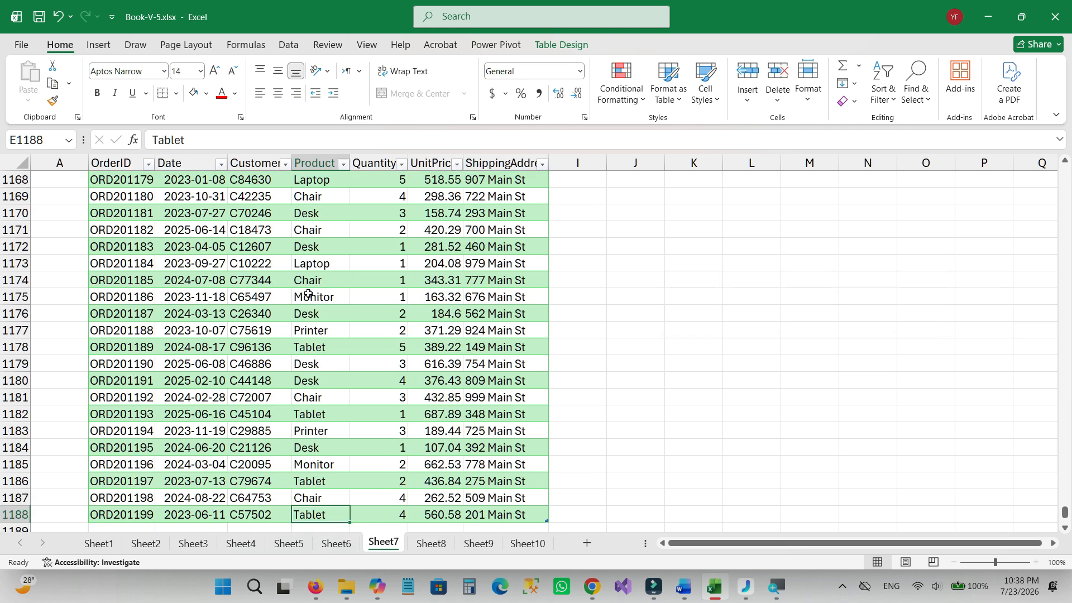
pyautogui.hotkey('ctrl', 'Up')
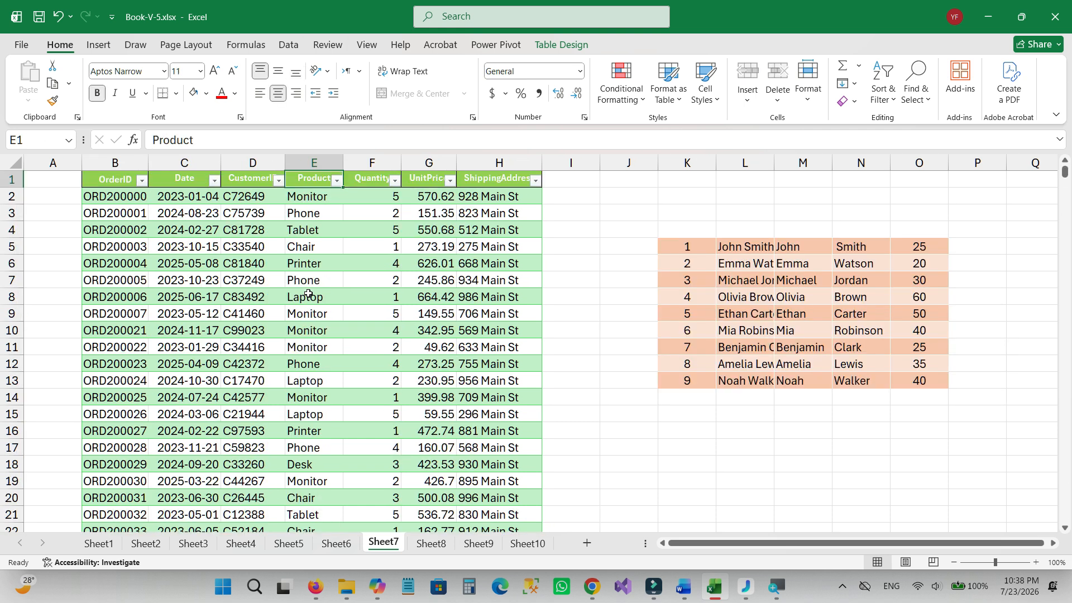
pyautogui.hotkey('ctrl', 'Right')
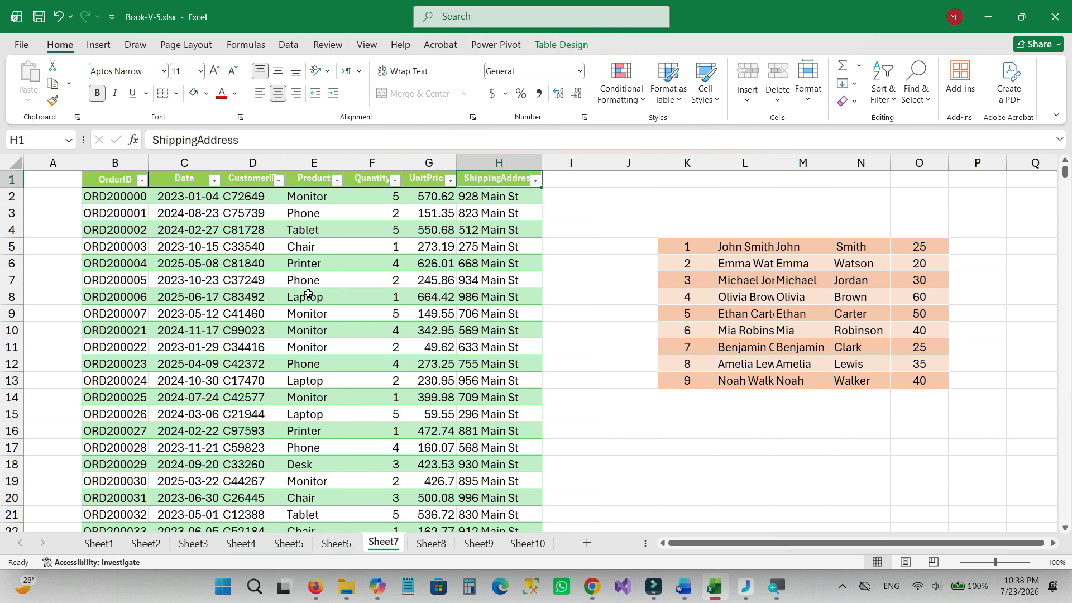
pyautogui.hotkey('ctrl', 'Left')
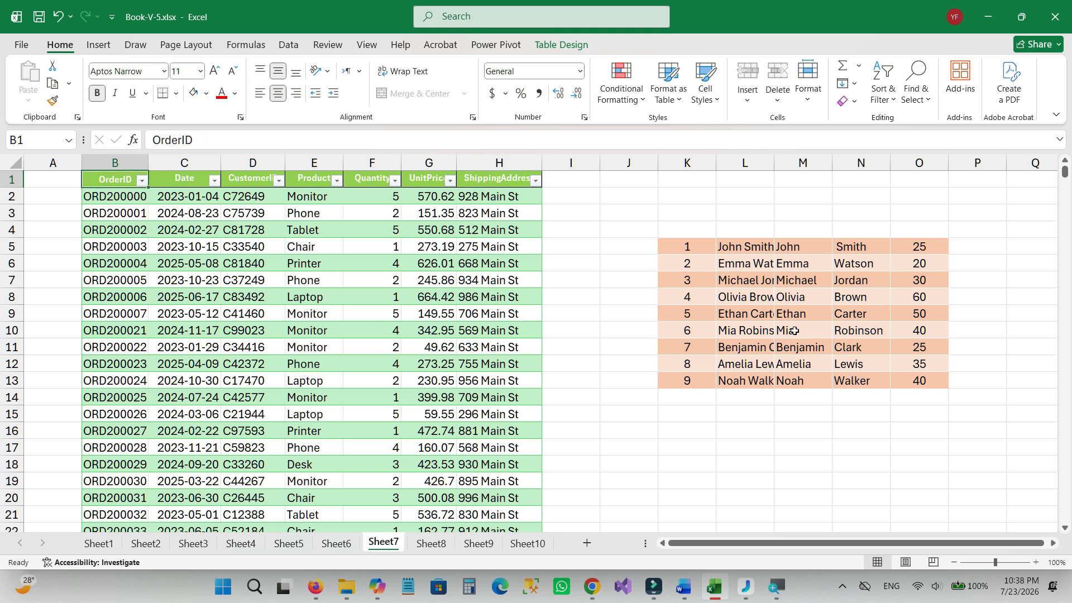
# In the separate name list K5:O13, jump from column M to its last row, first row, last column and first column.
pyautogui.click(803, 312)
pyautogui.hotkey('ctrl', 'Down')
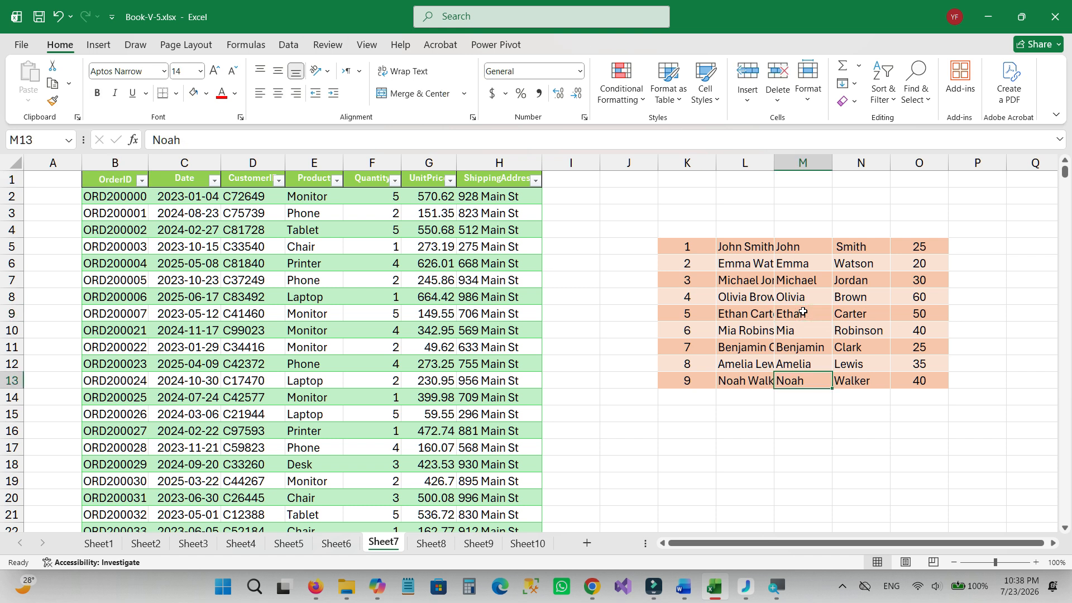
pyautogui.hotkey('ctrl', 'Up')
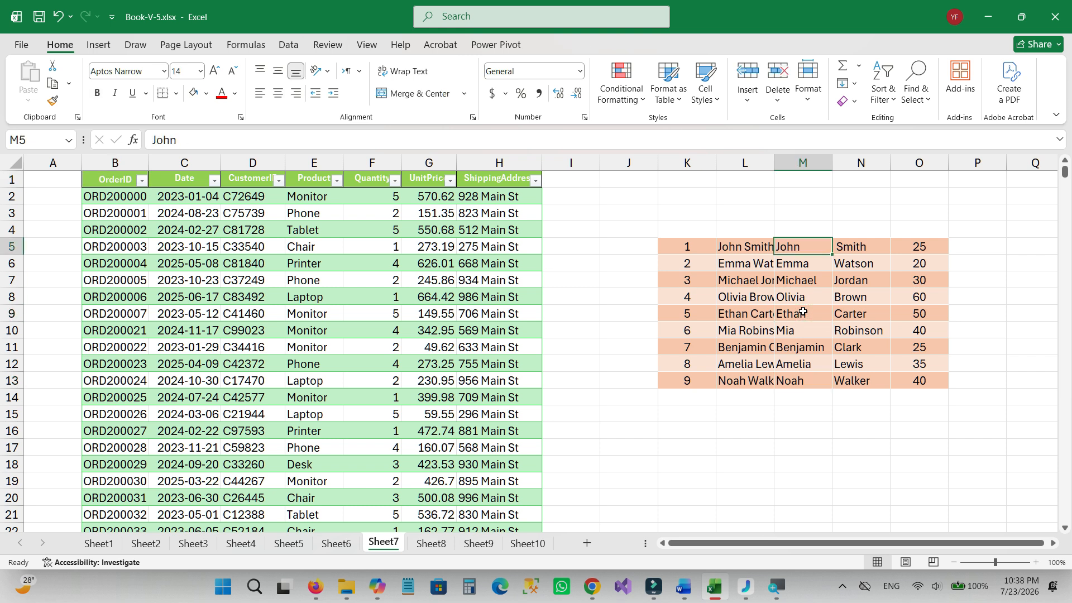
pyautogui.hotkey('ctrl', 'Right')
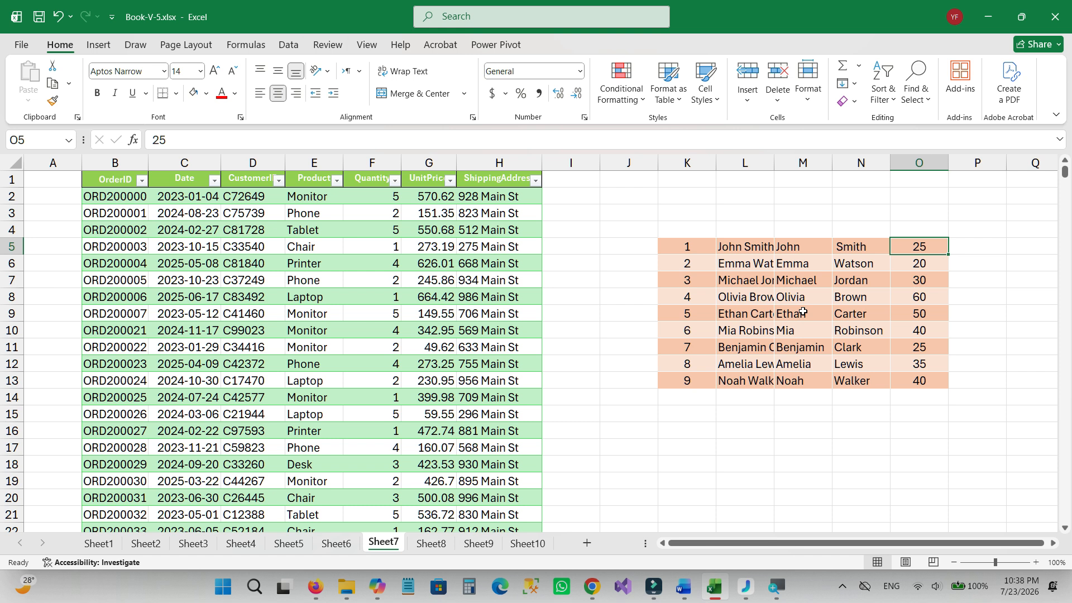
pyautogui.hotkey('ctrl', 'Left')
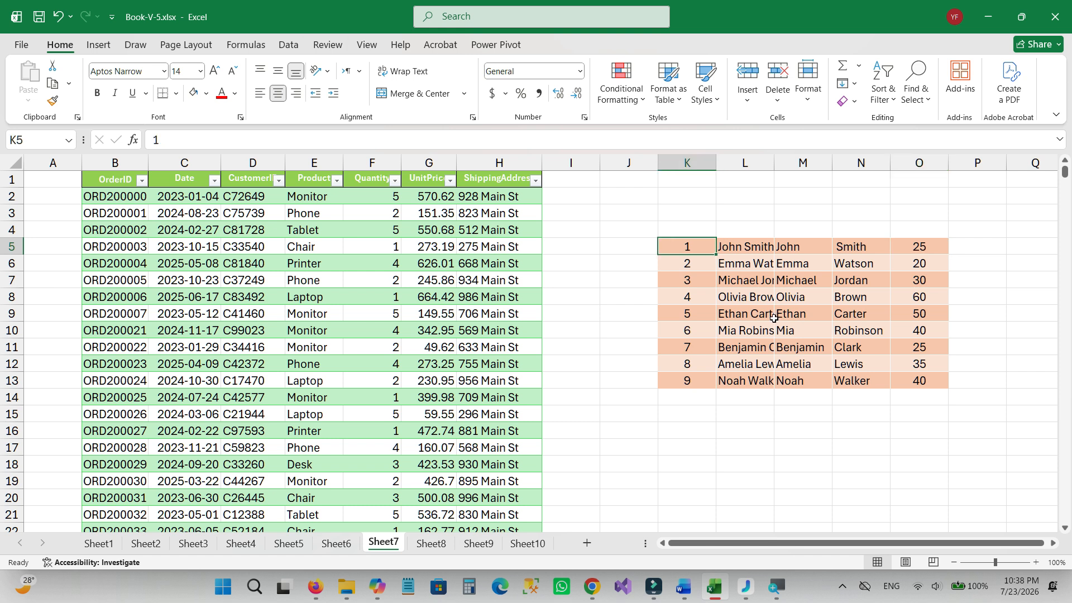
# Select cell H11 in the ShippingAddress column and save the workbook.
pyautogui.click(603, 329)
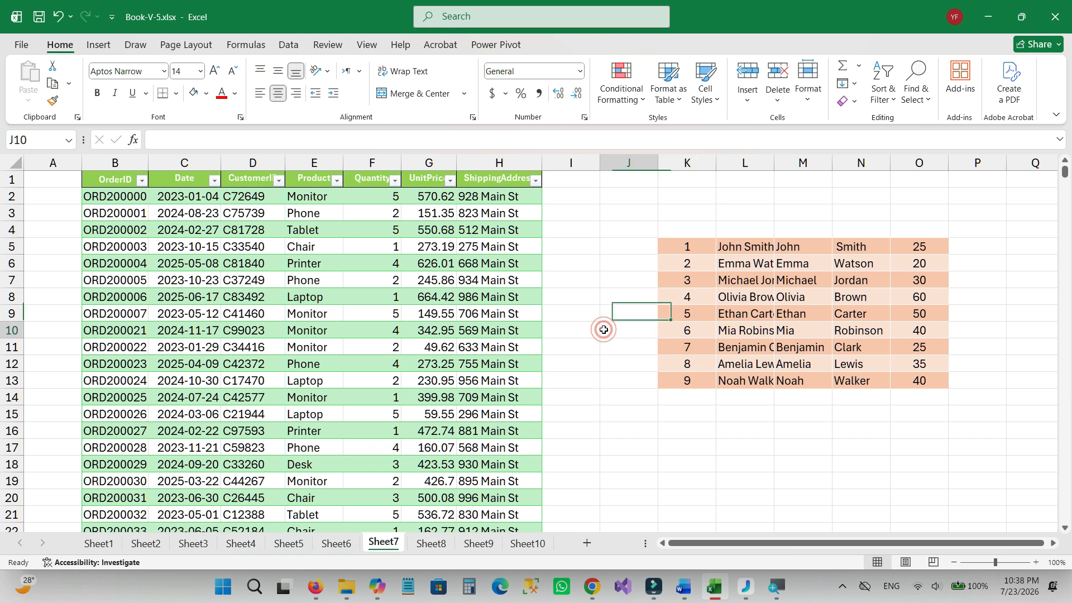
pyautogui.click(493, 345)
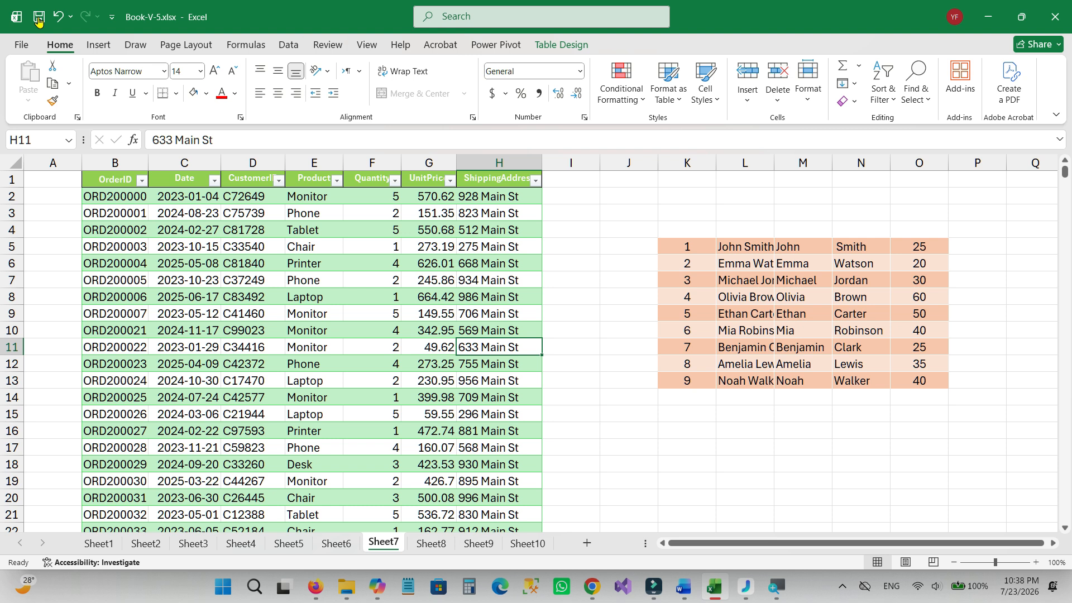
pyautogui.click(38, 20)
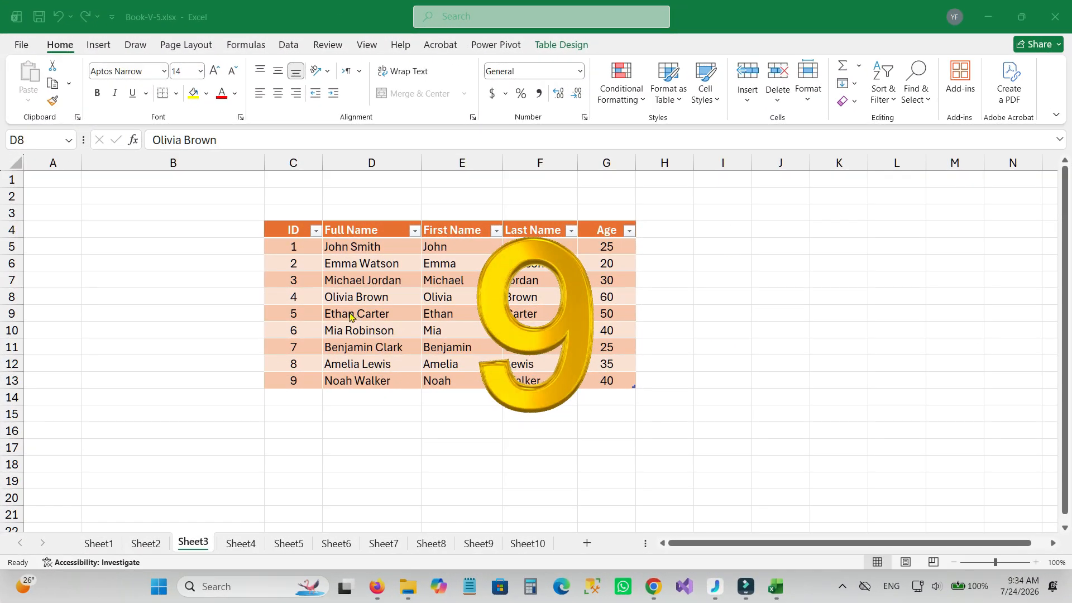
# Fill ID cell C6 of the Sheet3 table with standard yellow.
pyautogui.click(292, 262)
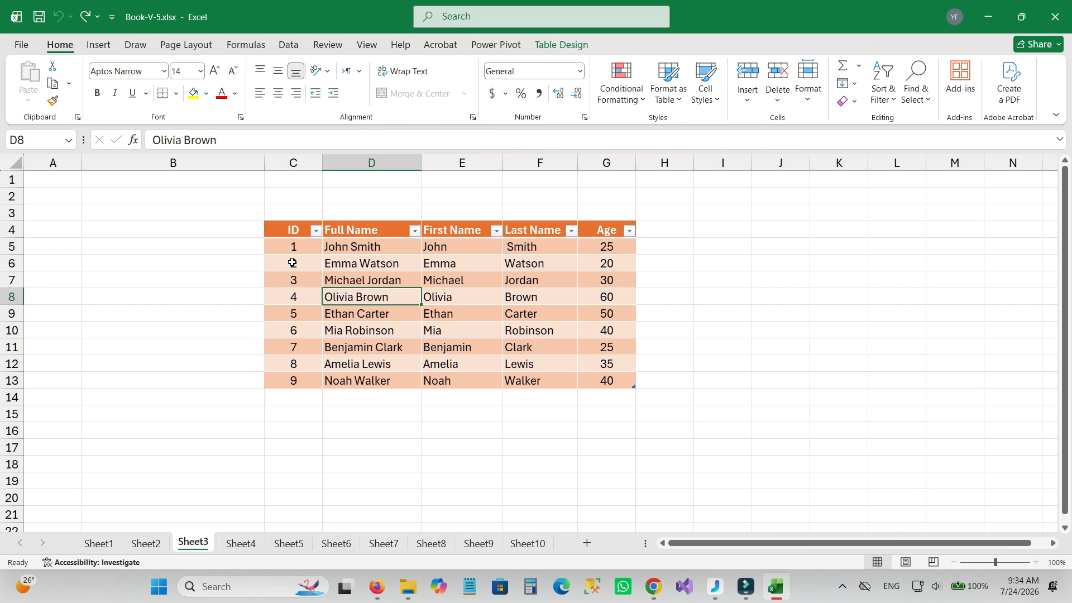
pyautogui.click(292, 262)
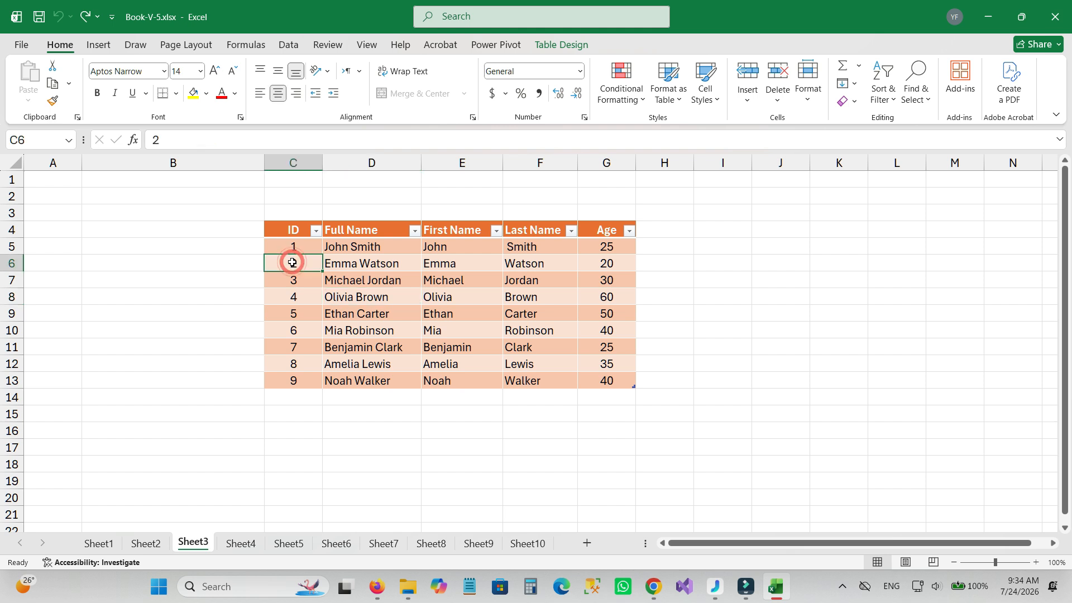
pyautogui.click(206, 94)
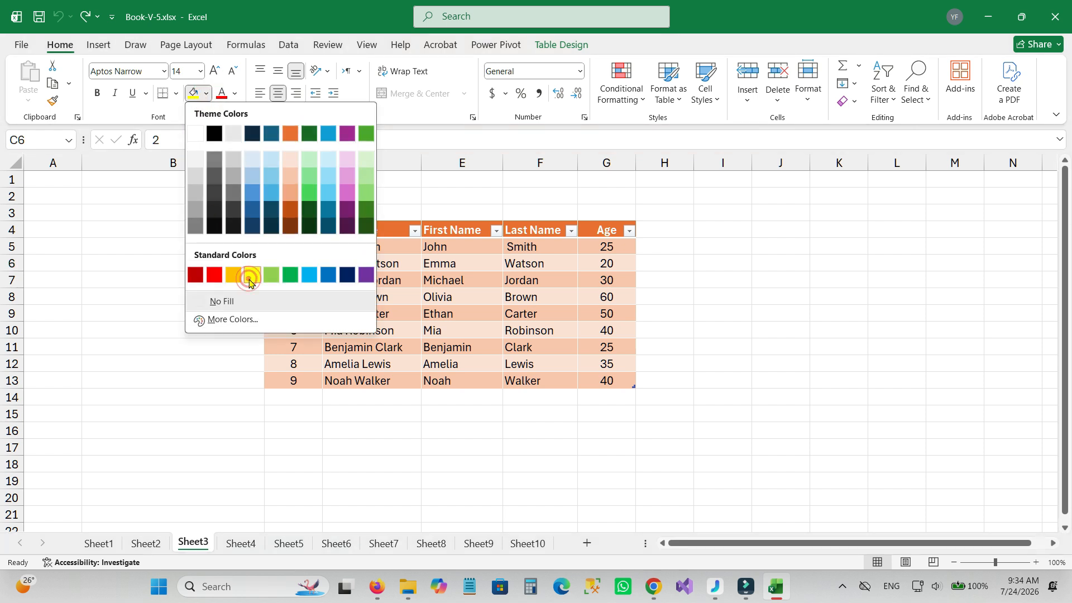
pyautogui.click(252, 275)
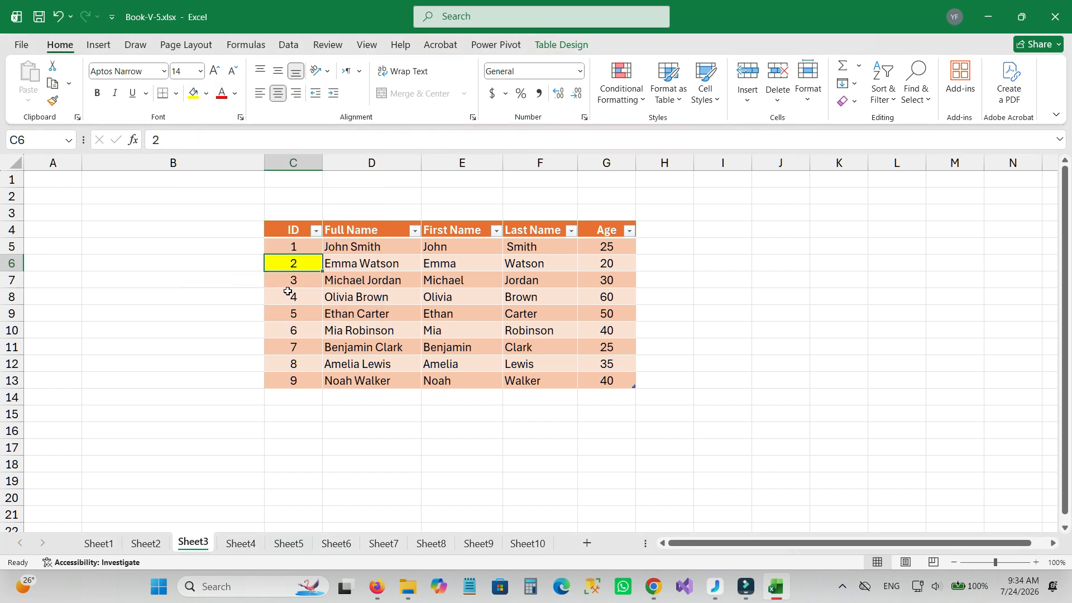
# Repeat the yellow fill on cells C9, E13, G8, F18 and I6, one after another.
pyautogui.click(294, 312)
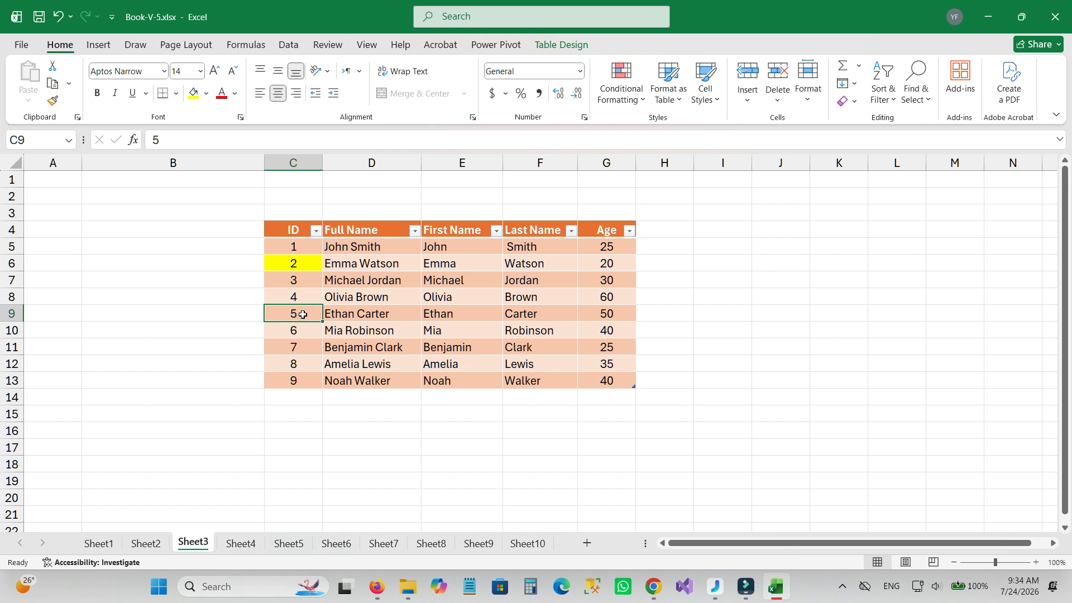
pyautogui.press('F4')
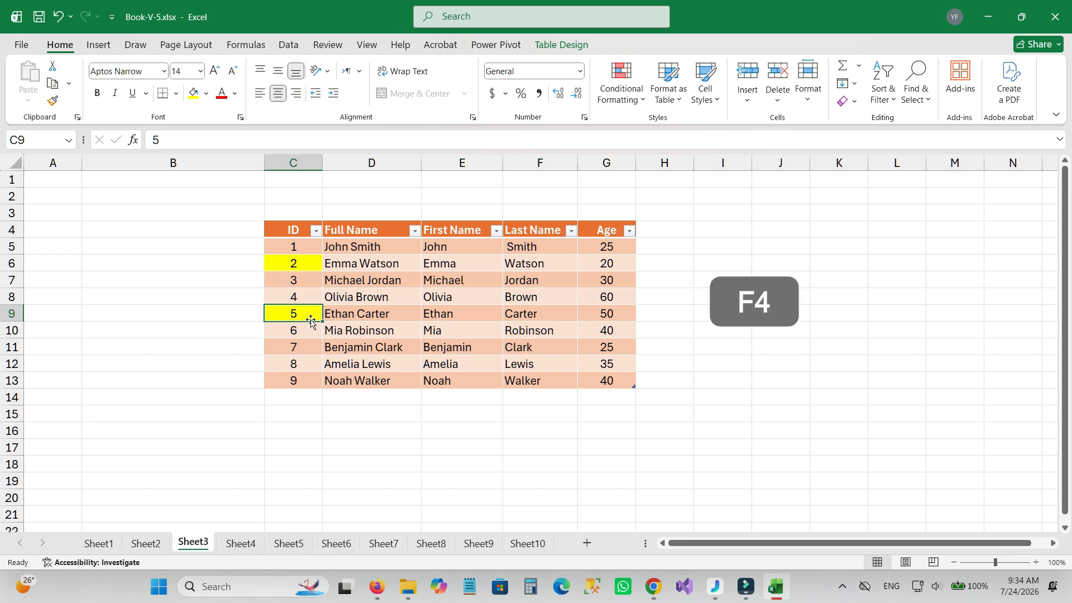
pyautogui.click(477, 379)
pyautogui.press('F4')
pyautogui.click(625, 293)
pyautogui.press('F4')
pyautogui.click(526, 458)
pyautogui.press('F4')
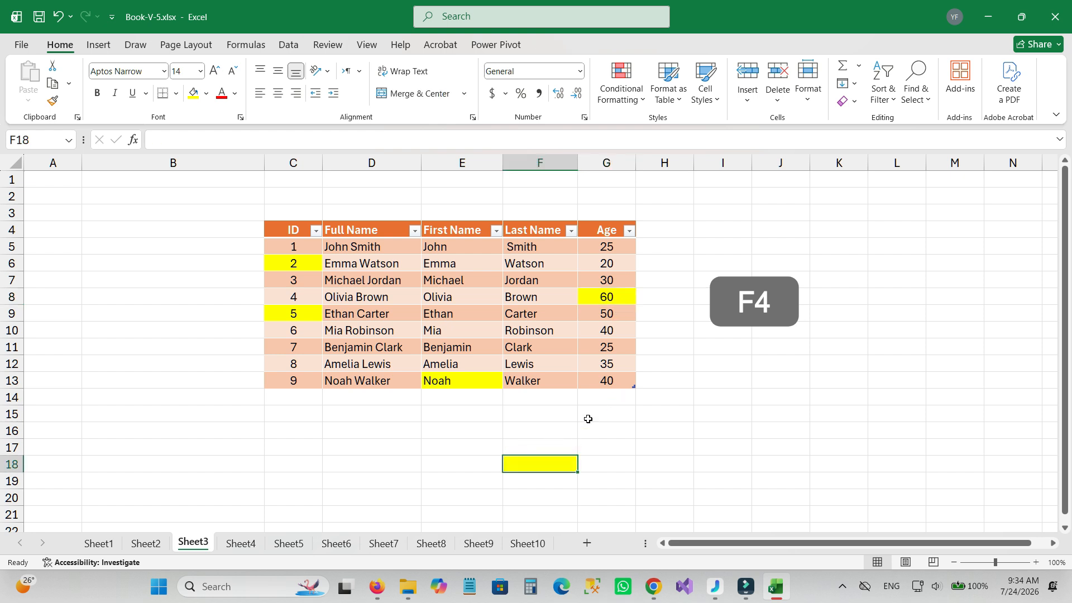
pyautogui.click(727, 263)
pyautogui.press('F4')
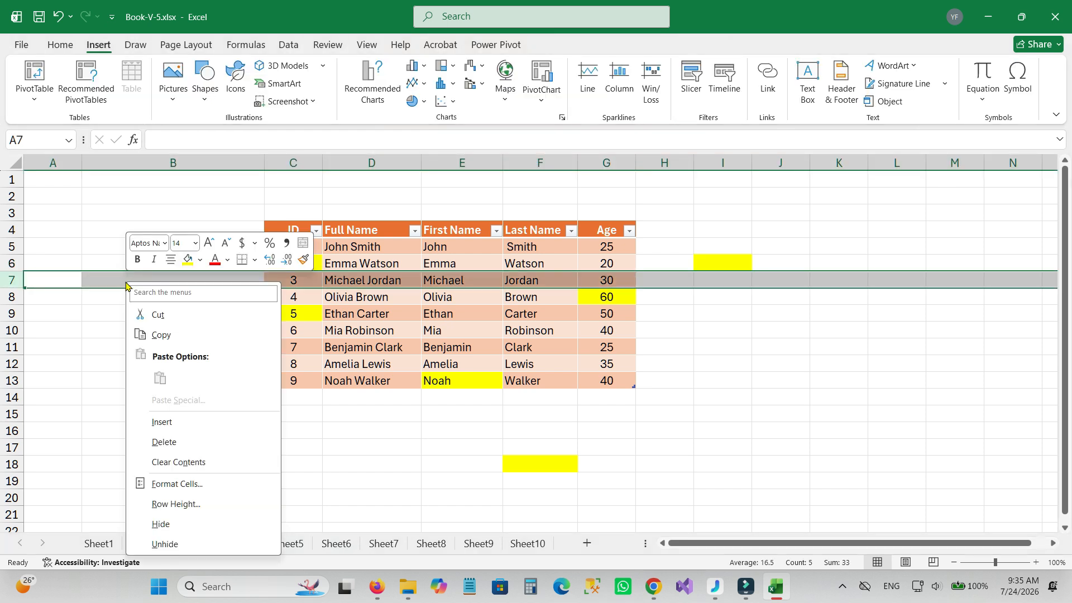
# Insert a blank row at row 7 and repeat the insertion three more times.
pyautogui.click(174, 421)
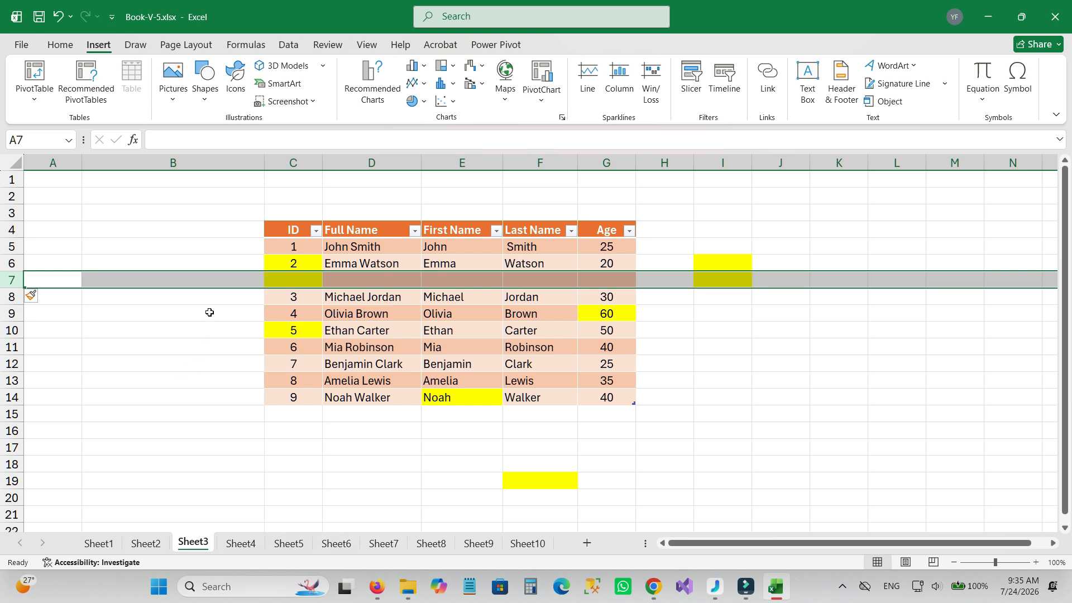
pyautogui.press('F4')
pyautogui.press('F4')
pyautogui.press('F4')
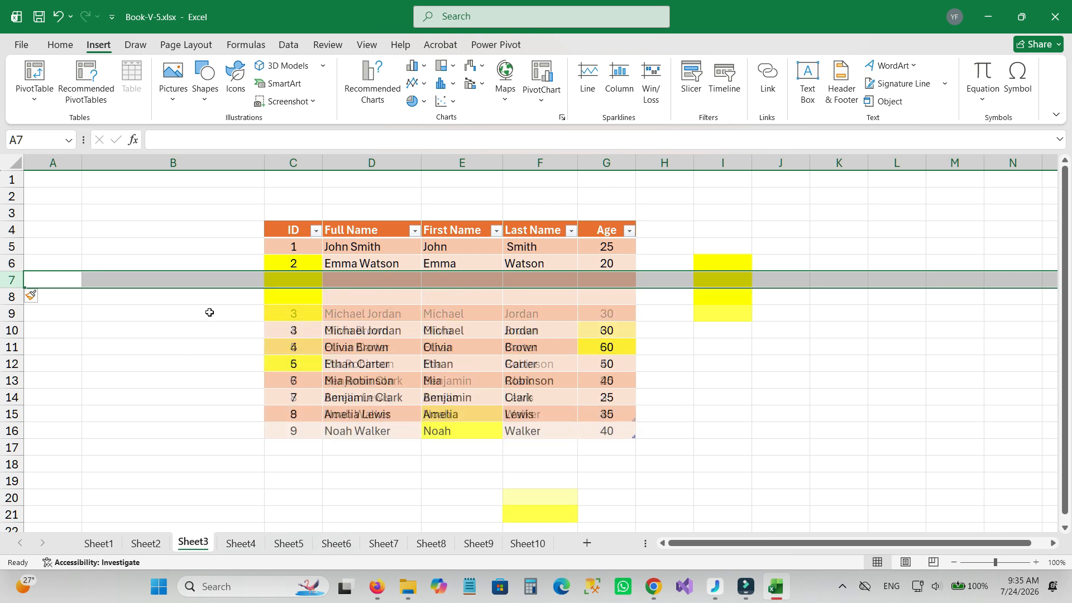
# Repeat the blank row insertion at row 14 and at row 18.
pyautogui.click(12, 397)
pyautogui.press('F4')
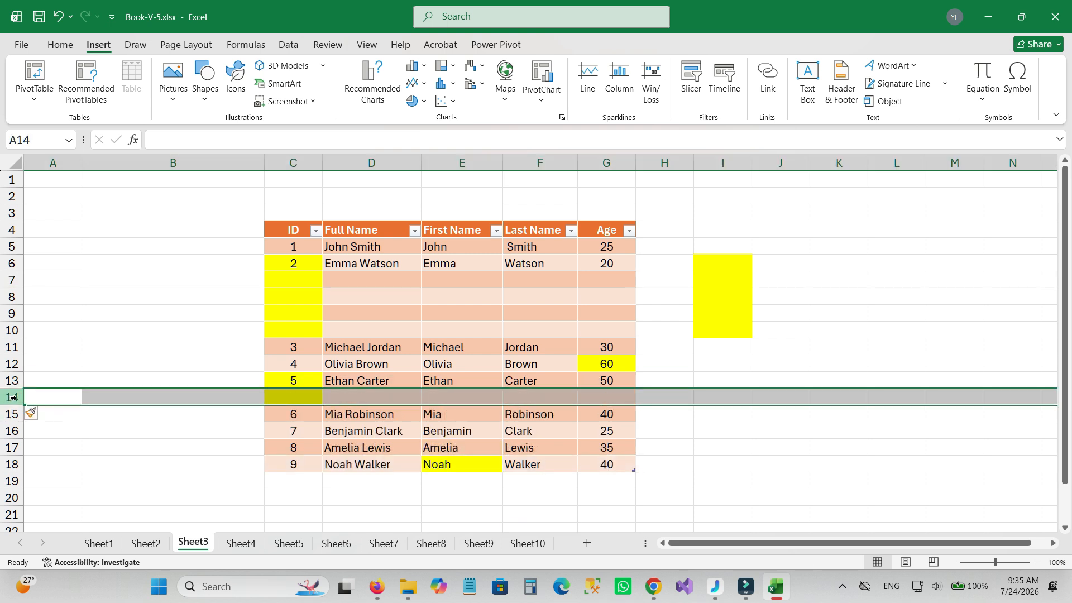
pyautogui.click(13, 464)
pyautogui.press('F4')
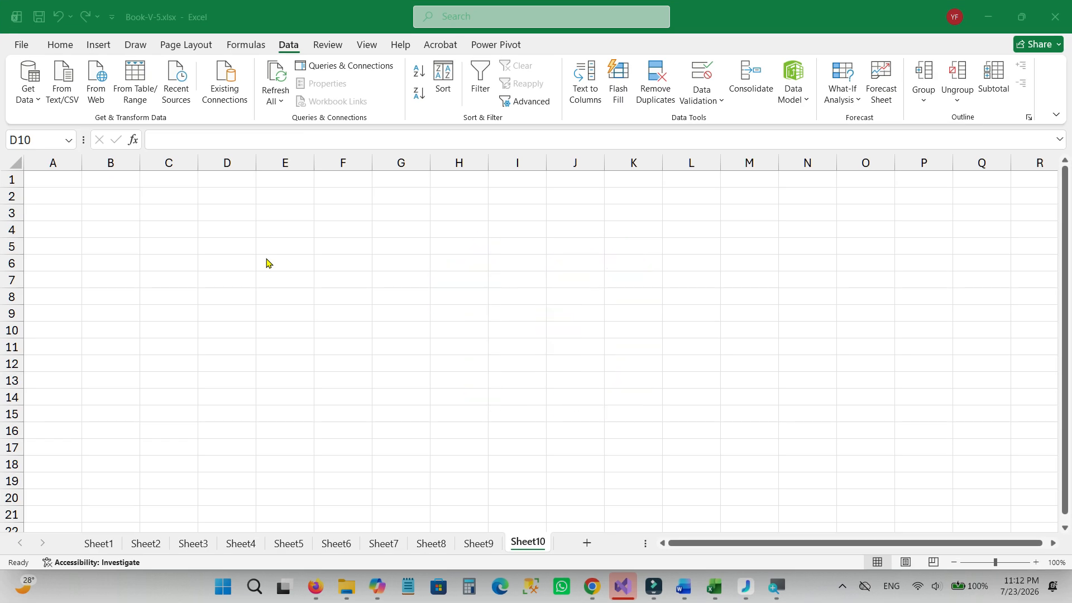
# On Sheet10, open the Get Data options and examine the Combine Queries and From Database choices.
pyautogui.click(265, 259)
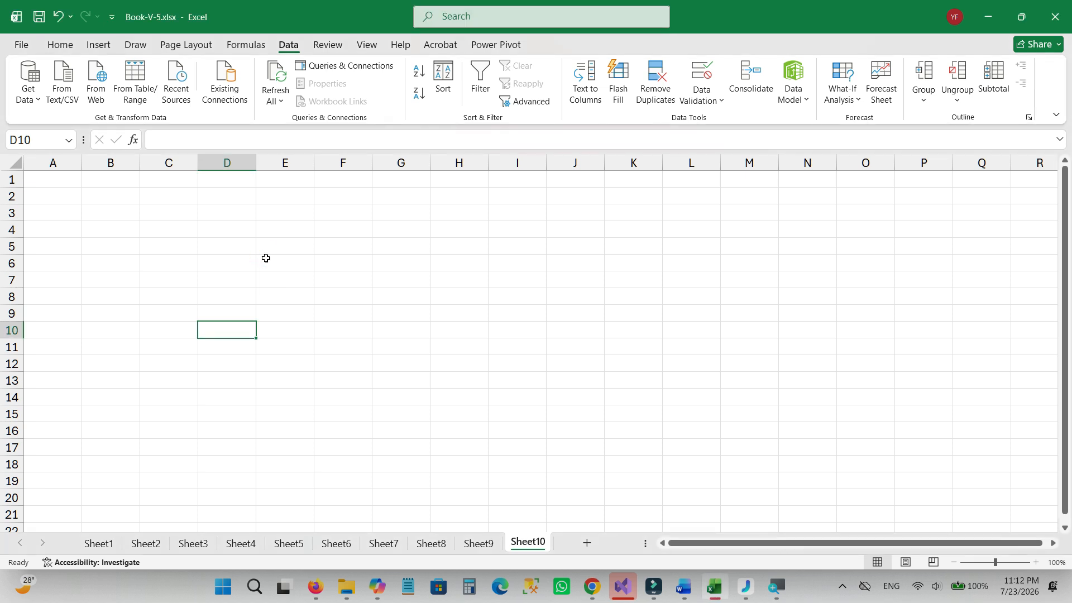
pyautogui.press('alt')
pyautogui.press('a')
pyautogui.press('p')
pyautogui.press('n')
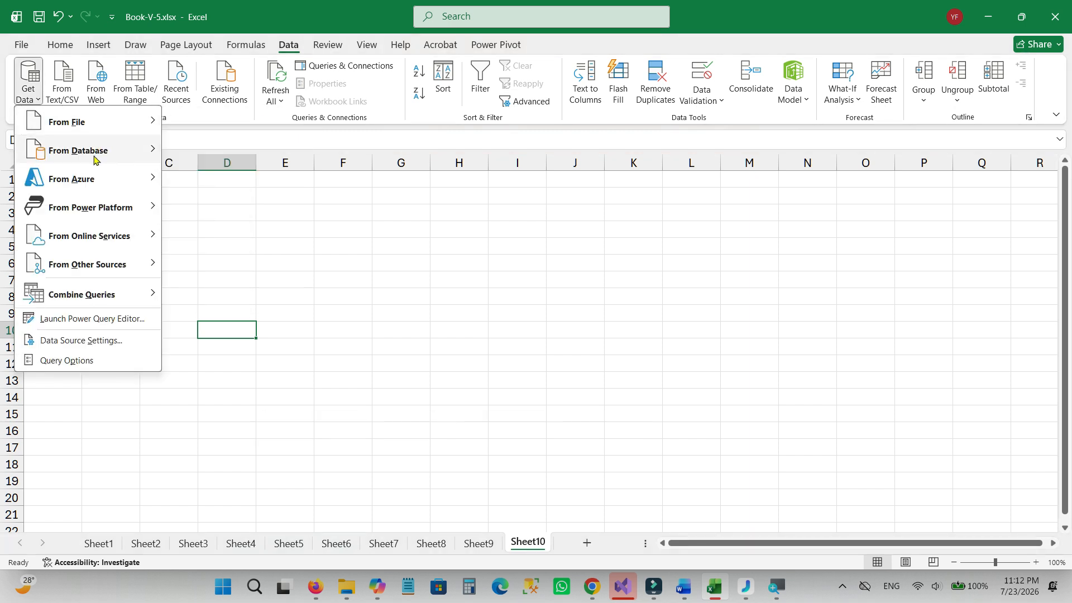
pyautogui.moveTo(90, 185)
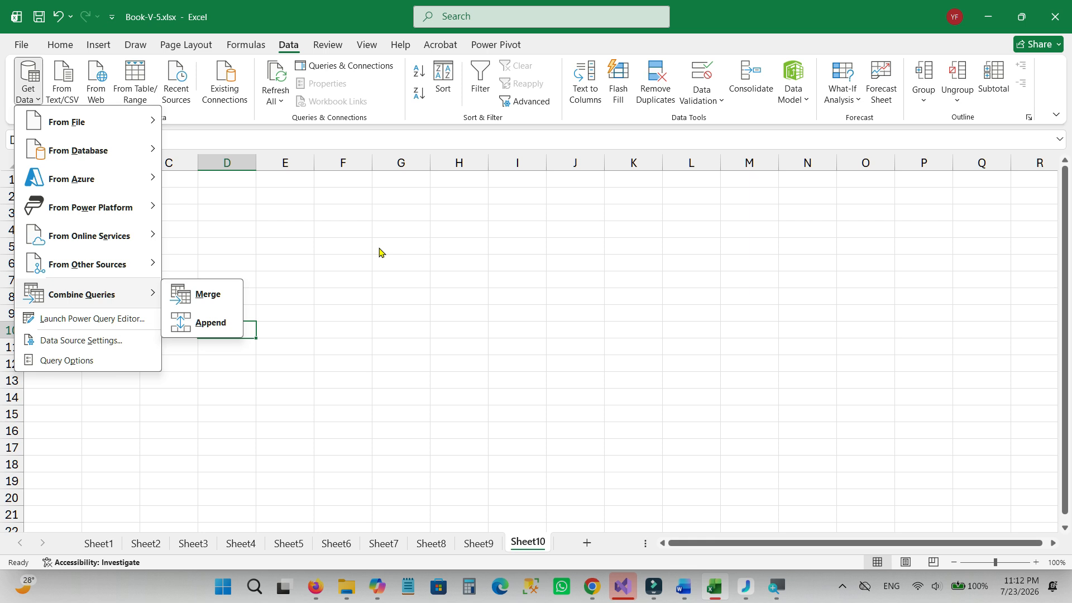
pyautogui.moveTo(68, 141)
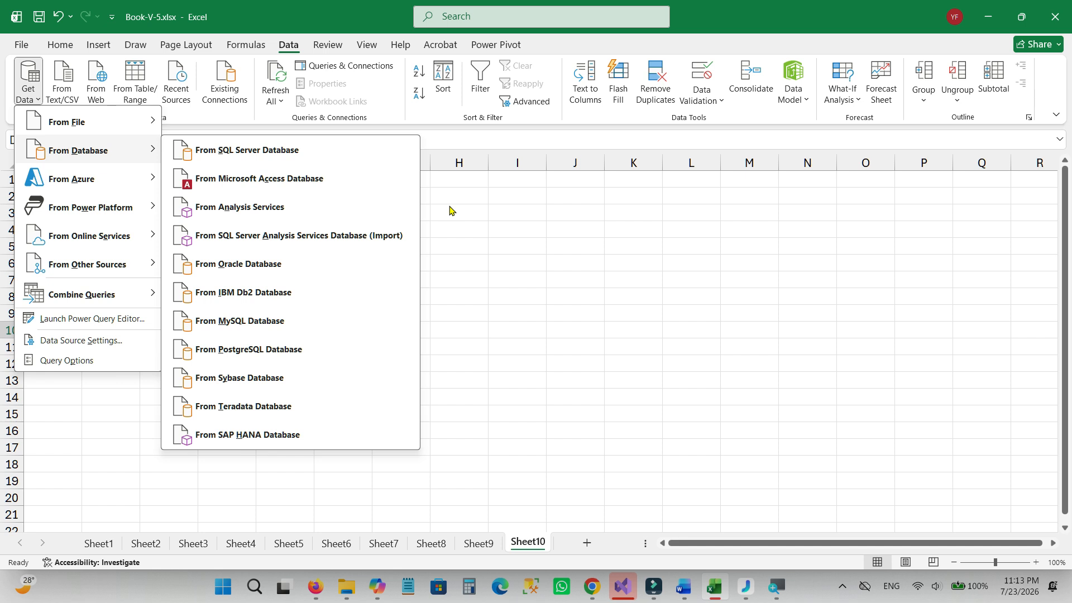
# Save the workbook.
pyautogui.click(40, 19)
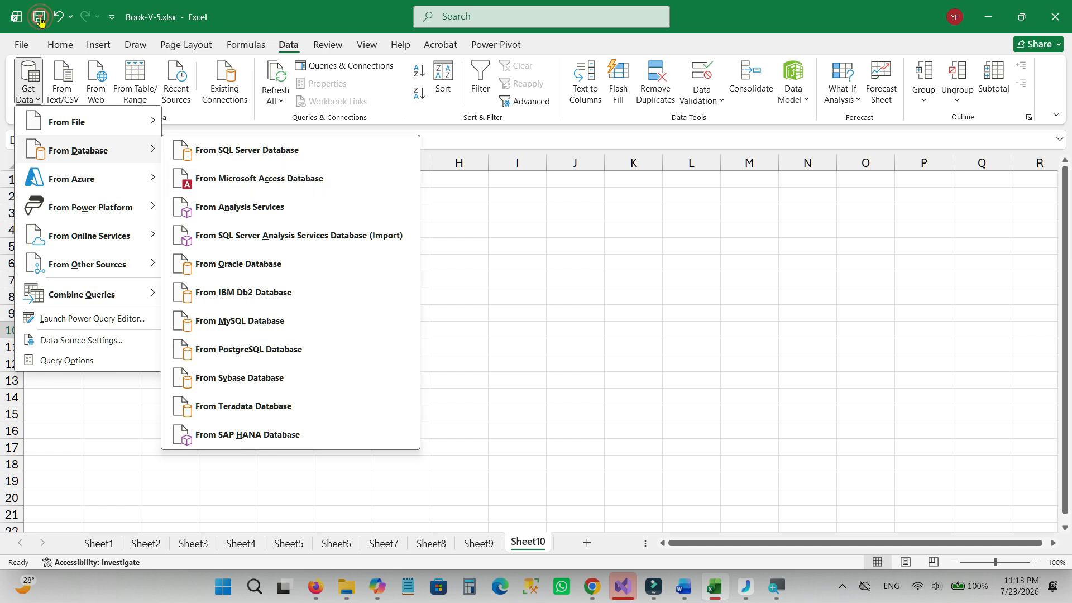